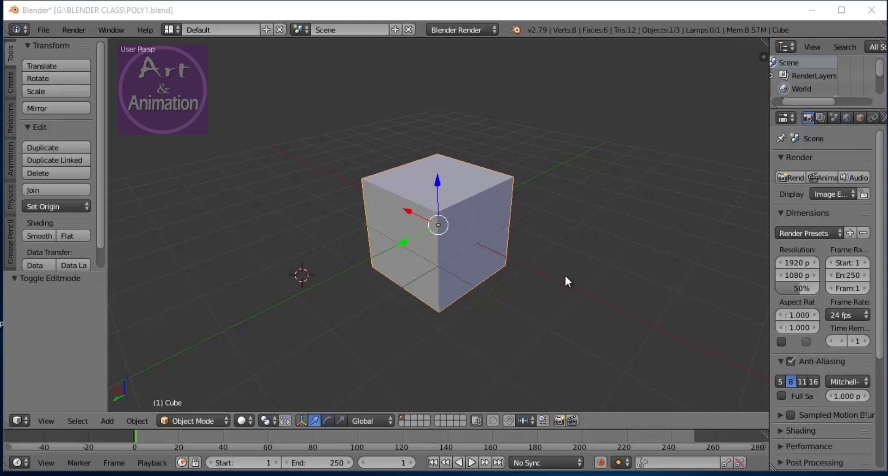
# Enter Edit Mode on the cube, deselect all vertices, and orbit to a near-front view.
pyautogui.scroll(-3, 568, 281)
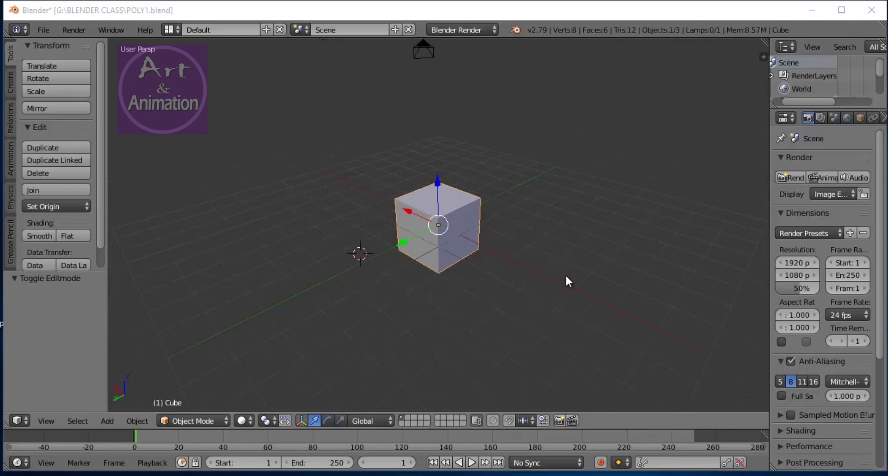
pyautogui.scroll(2, 555, 287)
pyautogui.moveTo(582, 303); pyautogui.dragTo(535, 291, button='middle')
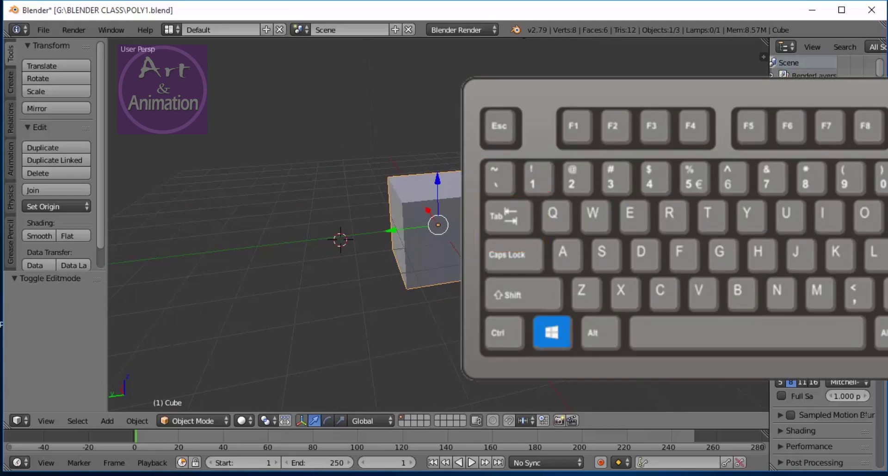
pyautogui.press('Tab')
pyautogui.press('a')
pyautogui.moveTo(507, 322)
pyautogui.mouseDown(button='middle')
pyautogui.moveTo(534, 341)
pyautogui.moveTo(514, 321)
pyautogui.mouseUp(button='middle')
pyautogui.scroll(3, 584, 317)
pyautogui.moveTo(584, 318); pyautogui.dragTo(622, 319, button='middle')
pyautogui.scroll(-2, 615, 319)
pyautogui.scroll(-1, 589, 319)
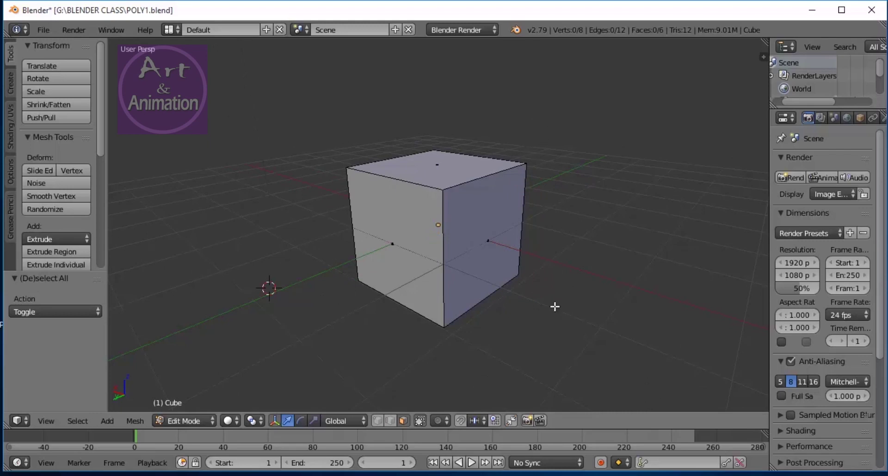
pyautogui.moveTo(606, 257); pyautogui.dragTo(623, 270, button='middle')
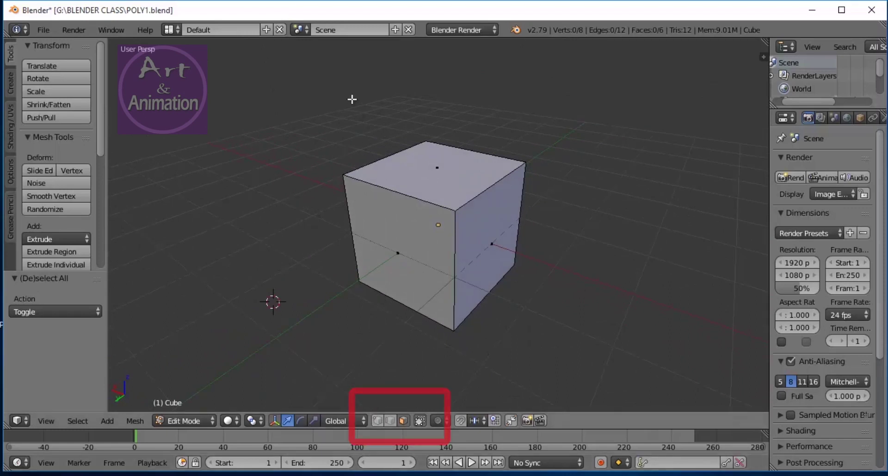
# Switch to Vertex select and pick the cube's top front-right corner vertex.
pyautogui.click(379, 422)
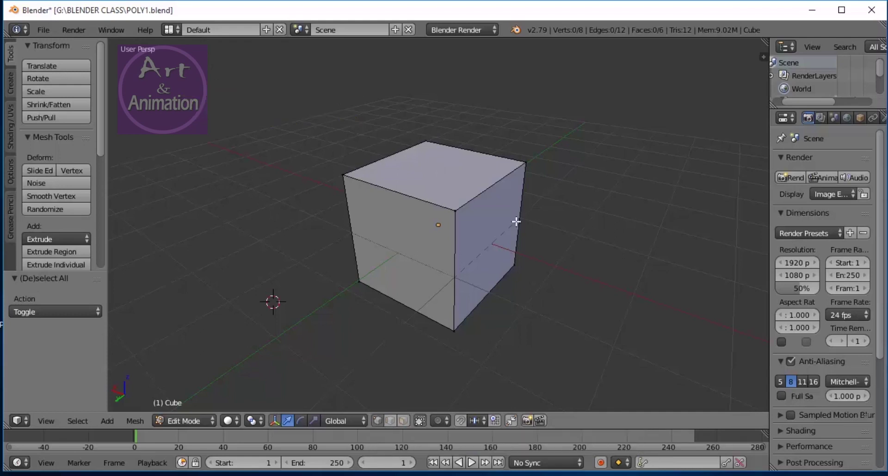
pyautogui.moveTo(462, 244); pyautogui.dragTo(417, 224, button='middle')
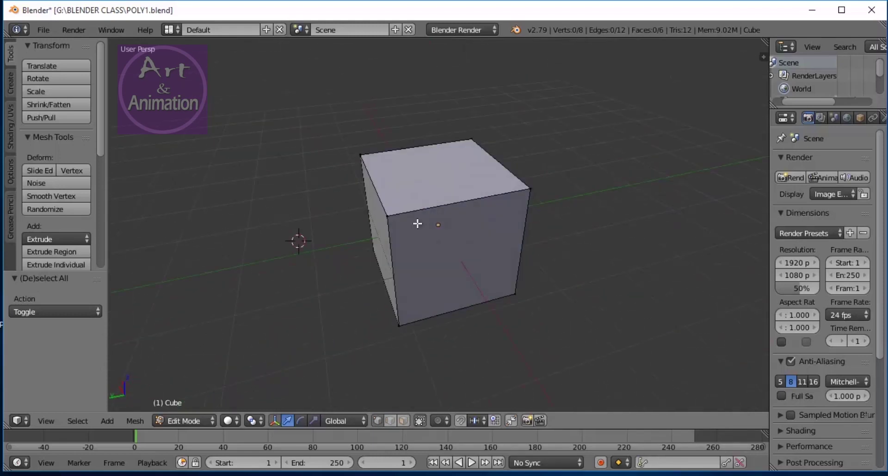
pyautogui.moveTo(514, 205)
pyautogui.mouseDown(button='middle')
pyautogui.moveTo(554, 230)
pyautogui.moveTo(531, 234)
pyautogui.moveTo(516, 207)
pyautogui.mouseUp(button='middle')
pyautogui.scroll(4, 516, 208)
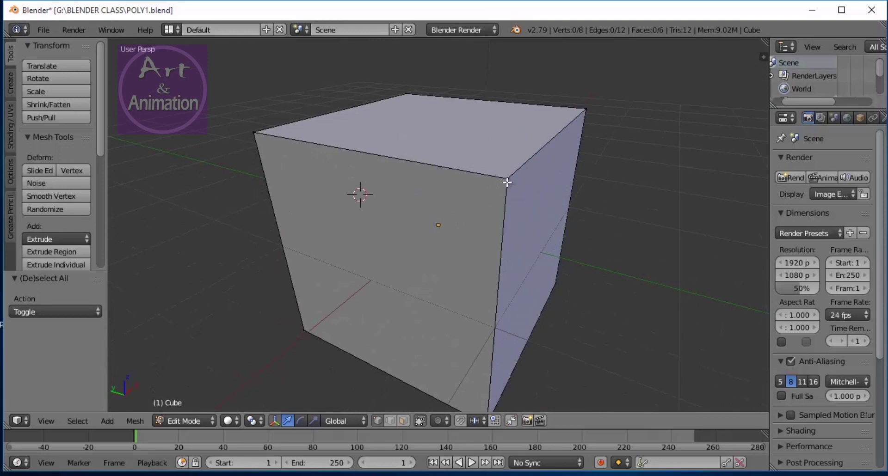
pyautogui.scroll(-2, 585, 193)
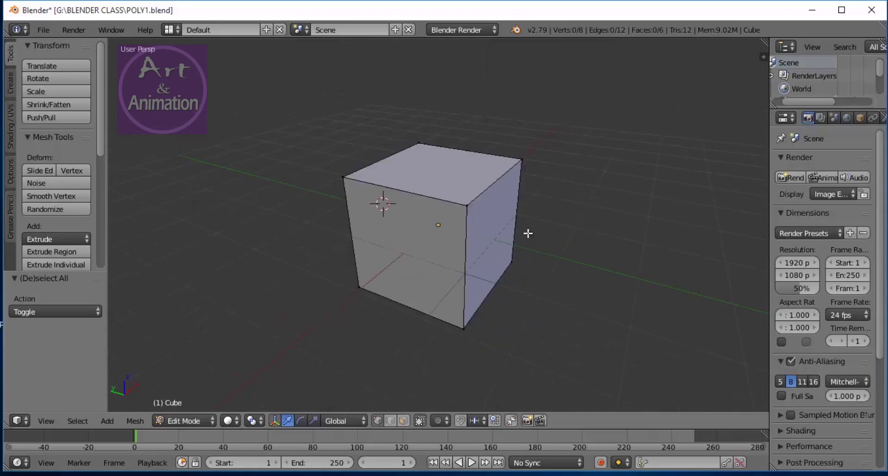
pyautogui.rightClick(466, 205)
pyautogui.moveTo(557, 230); pyautogui.dragTo(440, 254, button='middle')
# Move the corner vertex along the X axis, then undo the move.
pyautogui.press('g')
pyautogui.press('x')
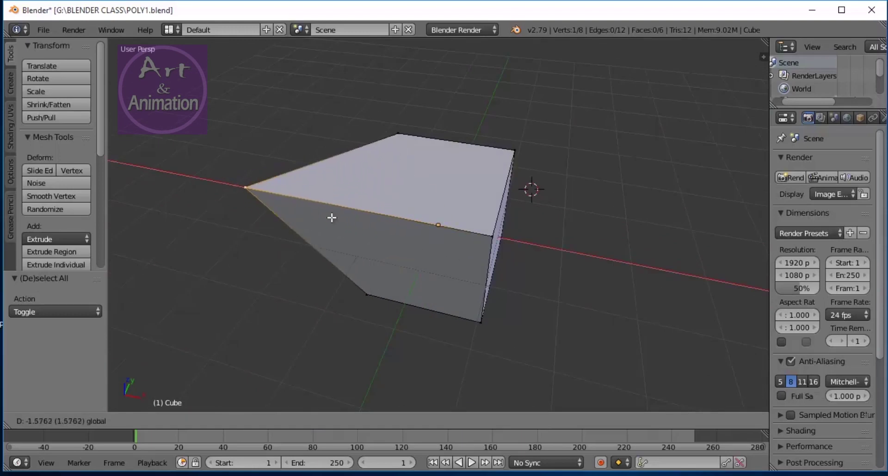
pyautogui.click(440, 260)
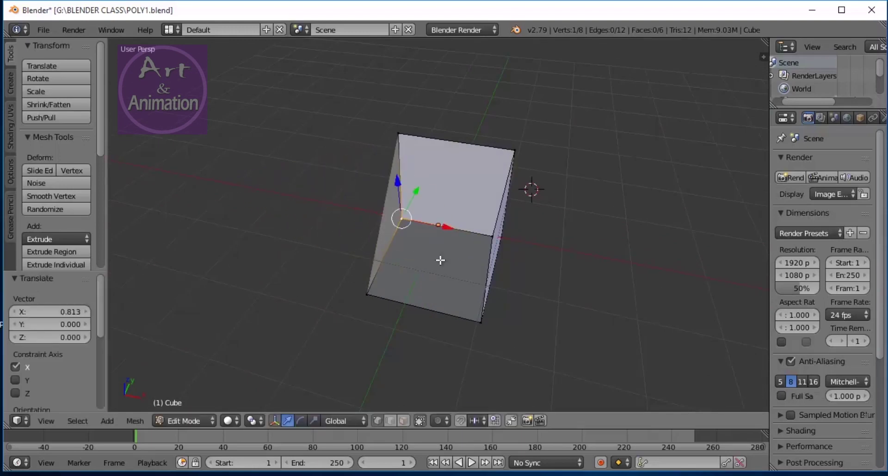
pyautogui.hotkey('ctrl', 'z')
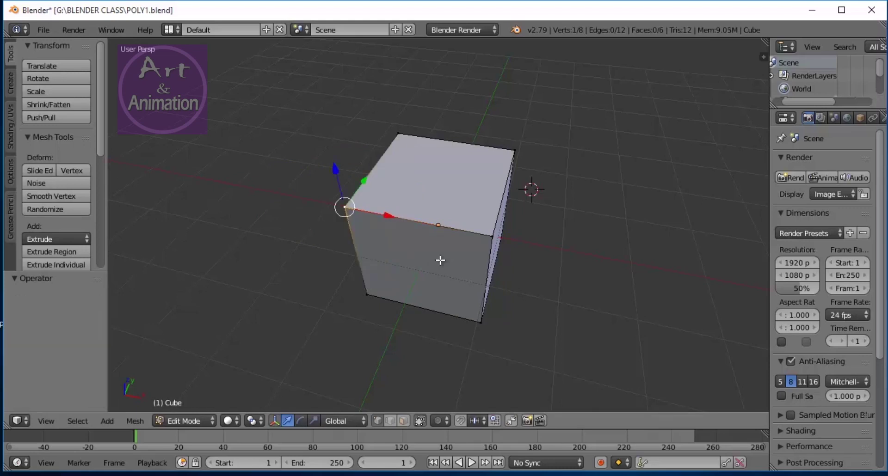
pyautogui.hotkey('ctrl', 'z')
# Toggle the wireframe view on and off, then select top corner vertices.
pyautogui.moveTo(370, 293); pyautogui.dragTo(271, 294, button='middle')
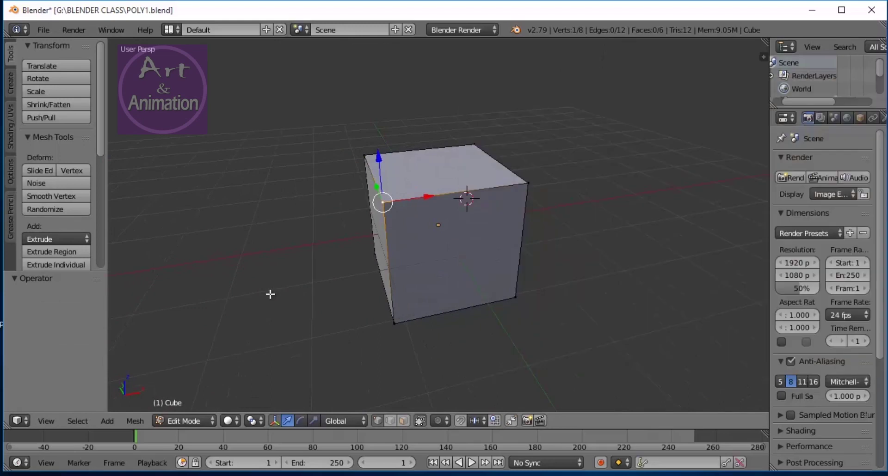
pyautogui.press('z')
pyautogui.moveTo(269, 293)
pyautogui.mouseDown(button='middle')
pyautogui.moveTo(429, 363)
pyautogui.moveTo(310, 333)
pyautogui.moveTo(301, 313)
pyautogui.moveTo(446, 362)
pyautogui.moveTo(329, 363)
pyautogui.moveTo(303, 356)
pyautogui.moveTo(542, 343)
pyautogui.moveTo(464, 353)
pyautogui.moveTo(418, 234)
pyautogui.mouseUp(button='middle')
pyautogui.press('z')
pyautogui.rightClick(420, 223)
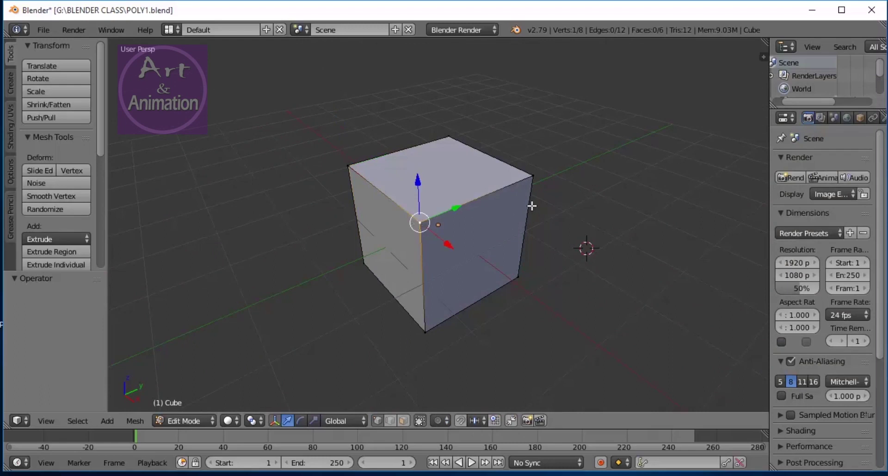
pyautogui.rightClick(534, 177)
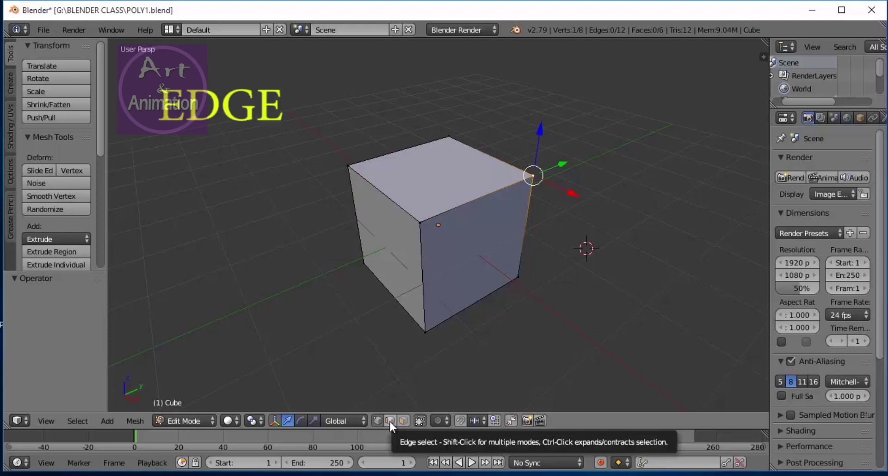
# Switch to Edge select and pick the cube's back-right top edge.
pyautogui.click(390, 422)
pyautogui.rightClick(468, 201)
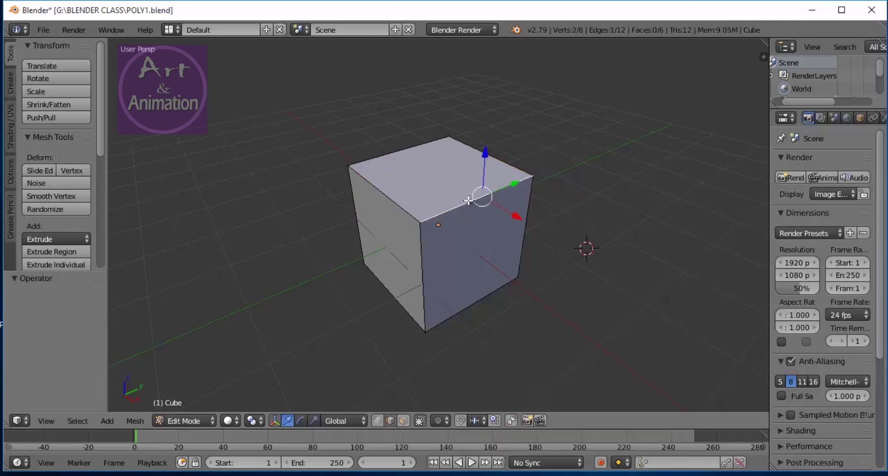
pyautogui.rightClick(388, 196)
pyautogui.rightClick(399, 150)
pyautogui.rightClick(484, 153)
# Move the edge along Y and raise it vertically, then undo the moves.
pyautogui.press('g')
pyautogui.press('y')
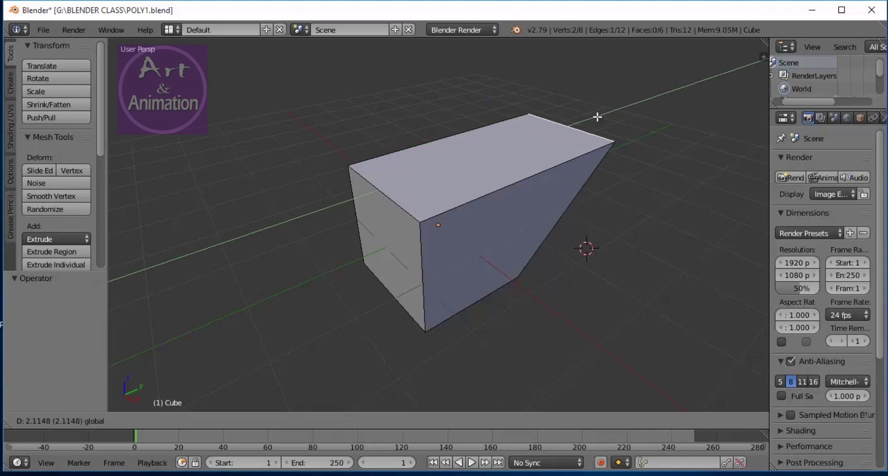
pyautogui.click(499, 148)
pyautogui.moveTo(495, 100); pyautogui.dragTo(495, 138)
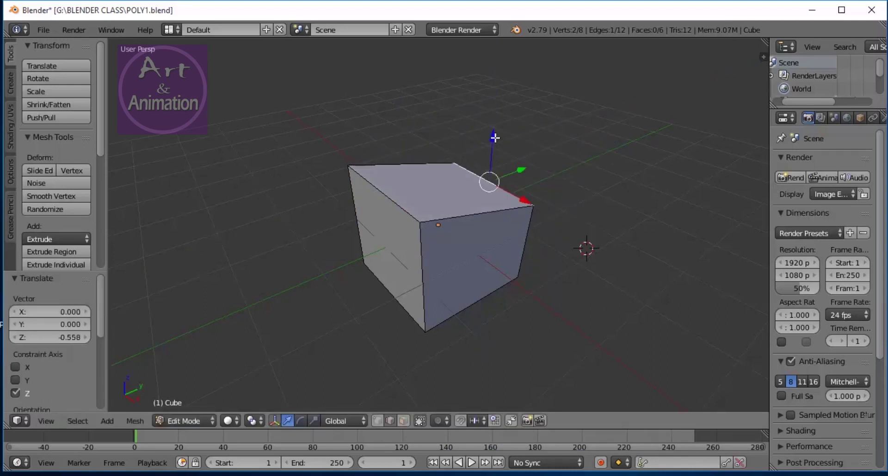
pyautogui.hotkey('ctrl', 'z')
pyautogui.hotkey('ctrl', 'z')
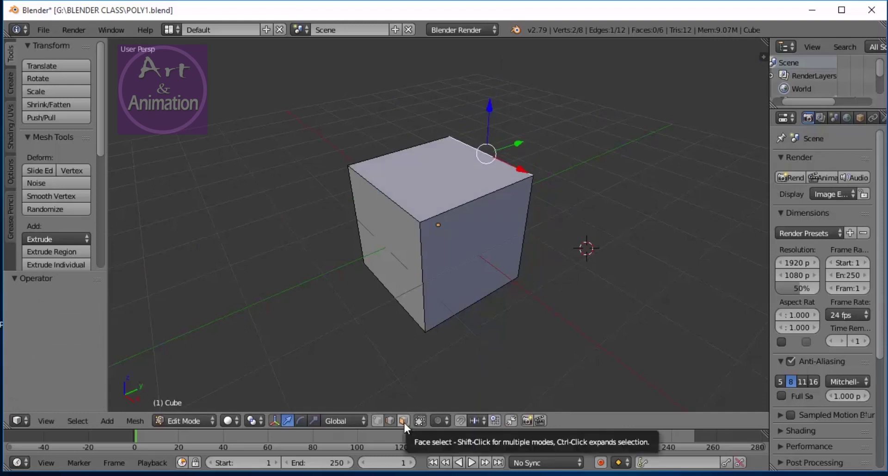
# Switch to Face select, select the left face, and pull it out to lengthen the box.
pyautogui.click(404, 421)
pyautogui.moveTo(404, 419); pyautogui.dragTo(458, 284, button='middle')
pyautogui.moveTo(293, 274); pyautogui.dragTo(393, 263, button='middle')
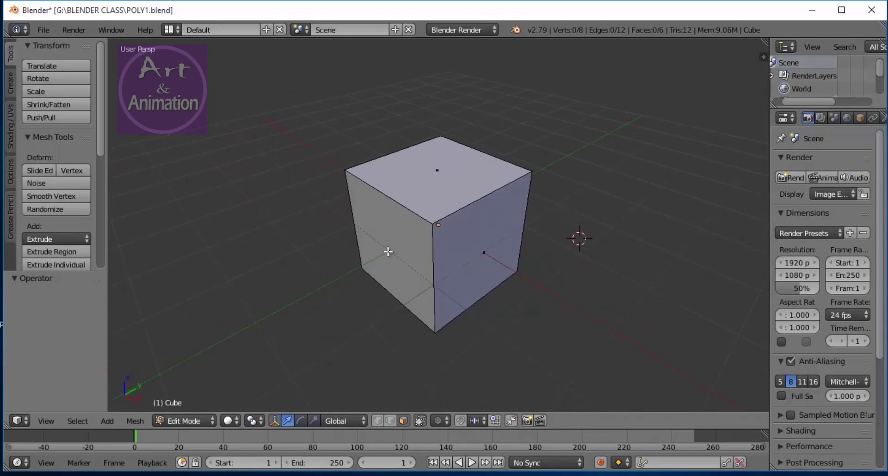
pyautogui.rightClick(388, 252)
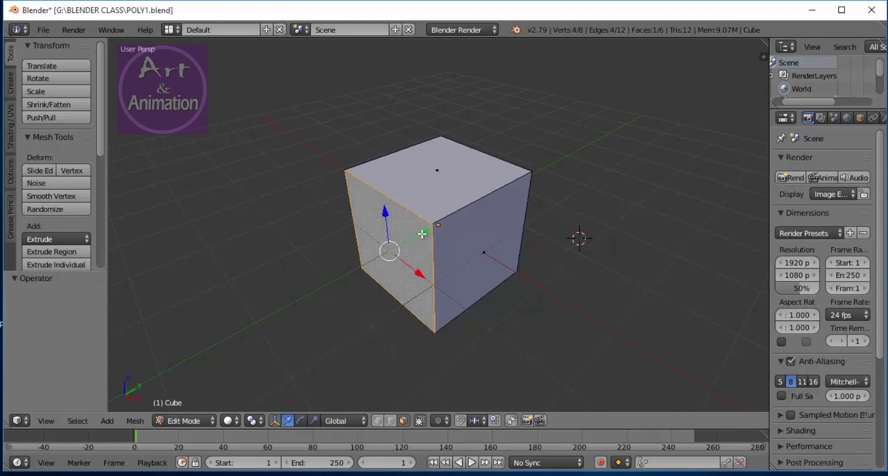
pyautogui.moveTo(422, 238); pyautogui.dragTo(326, 272)
pyautogui.rightClick(327, 272)
pyautogui.moveTo(409, 256); pyautogui.dragTo(290, 299)
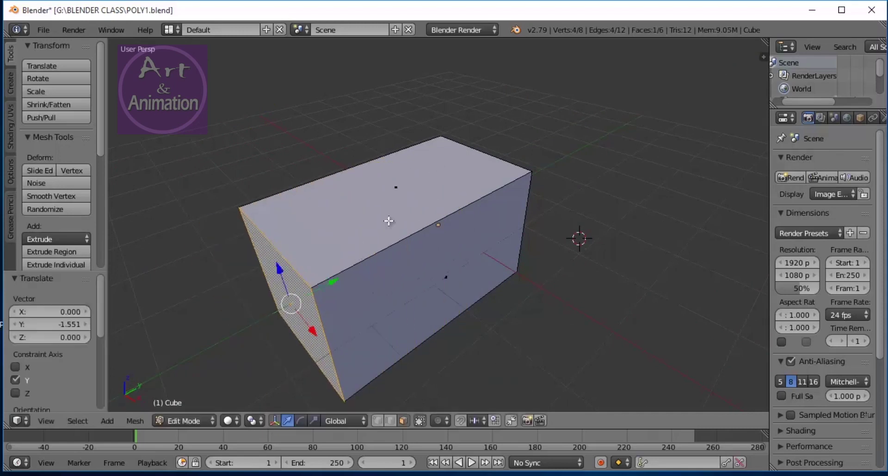
# Raise the top face slightly and push the left face back to shorten the box.
pyautogui.rightClick(399, 162)
pyautogui.moveTo(393, 141)
pyautogui.mouseDown()
pyautogui.moveTo(396, 95)
pyautogui.moveTo(394, 127)
pyautogui.mouseUp()
pyautogui.scroll(-2, 504, 308)
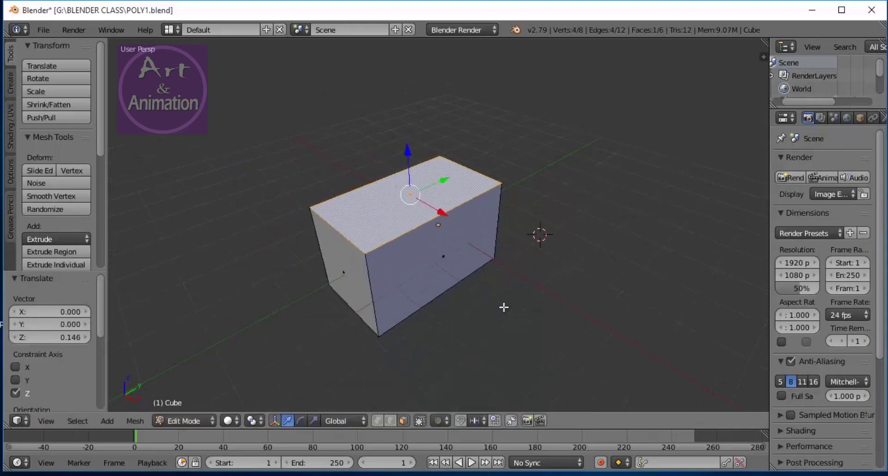
pyautogui.rightClick(344, 272)
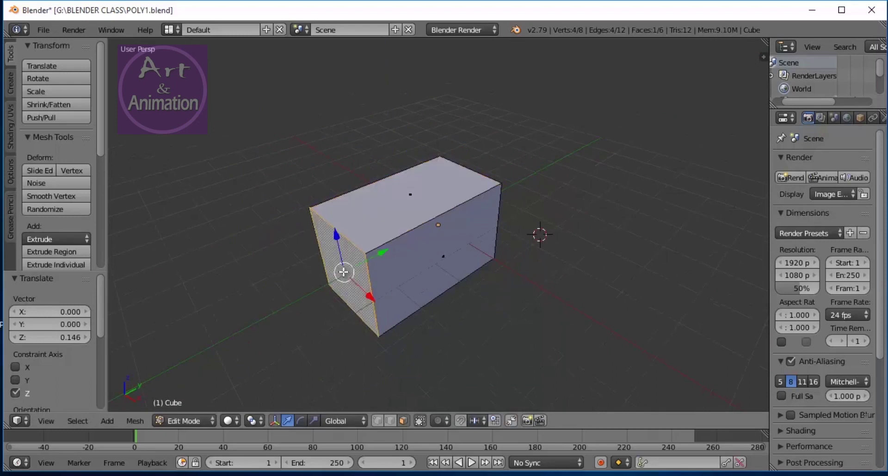
pyautogui.moveTo(381, 253); pyautogui.dragTo(424, 226)
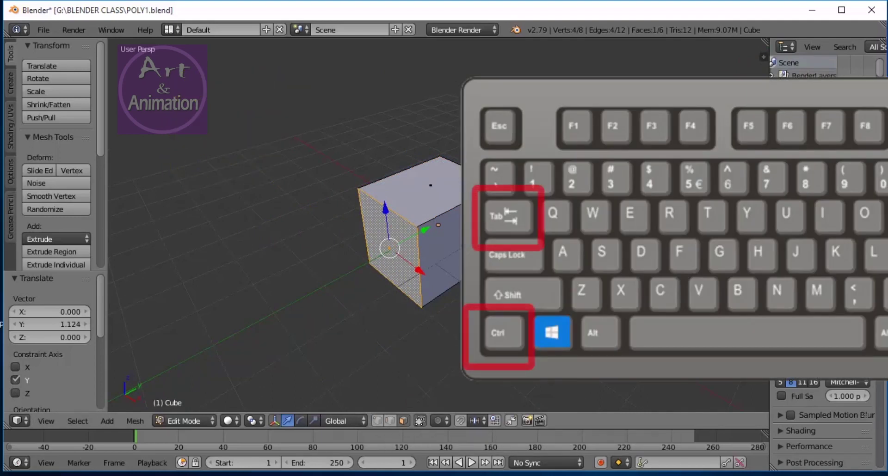
# In face mode, add the front-right, top and another face to the selection, then select all.
pyautogui.hotkey('ctrl', 'Tab')
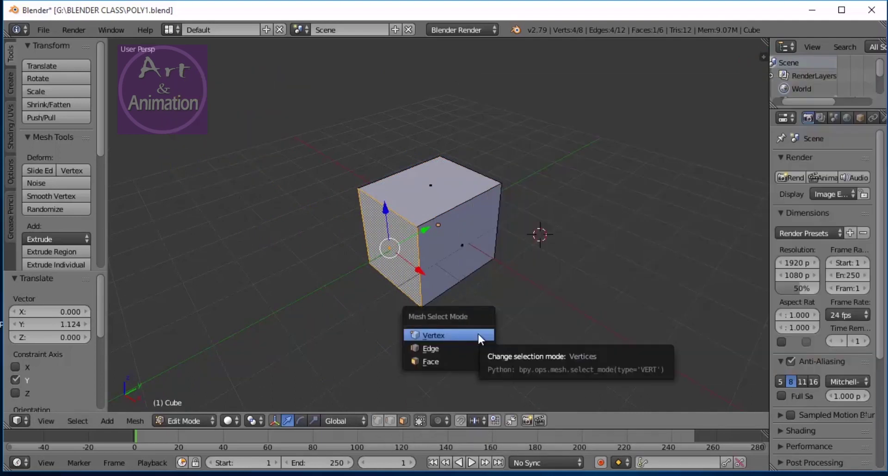
pyautogui.click(459, 358)
pyautogui.moveTo(460, 357); pyautogui.dragTo(519, 292, button='middle')
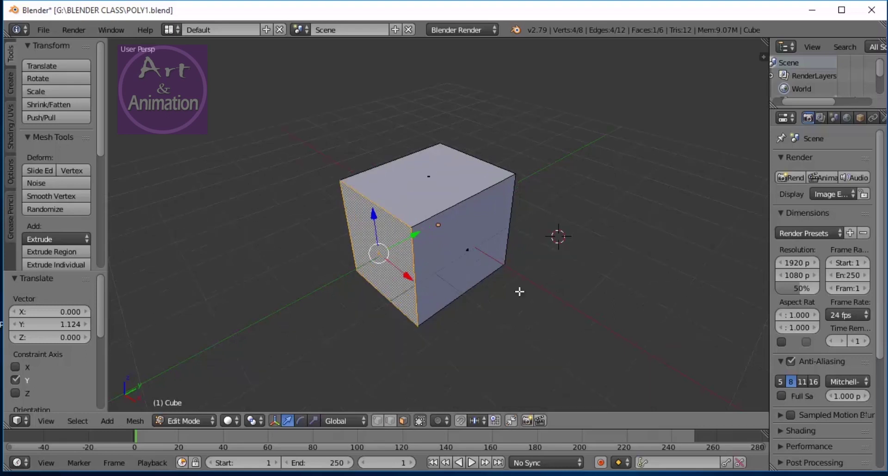
pyautogui.keyDown('shift'); pyautogui.rightClick(467, 251); pyautogui.keyUp('shift')
pyautogui.keyDown('shift'); pyautogui.rightClick(432, 177); pyautogui.keyUp('shift')
pyautogui.moveTo(635, 201); pyautogui.dragTo(472, 218, button='middle')
pyautogui.keyDown('shift'); pyautogui.rightClick(468, 248); pyautogui.keyUp('shift')
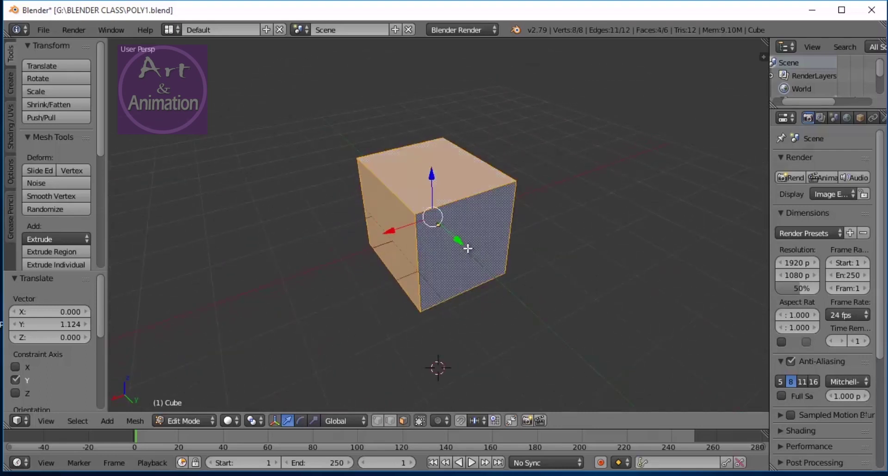
pyautogui.moveTo(626, 245); pyautogui.dragTo(408, 278, button='middle')
pyautogui.press('a')
pyautogui.press('a')
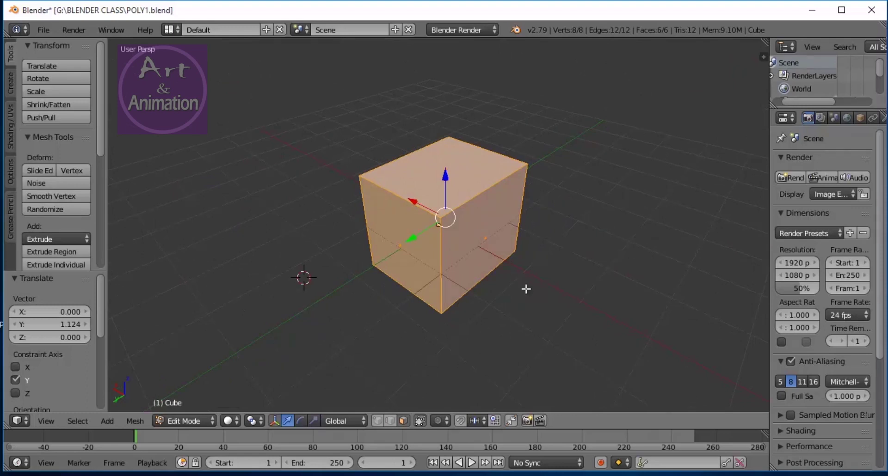
# Deselect the mesh, switch to vertex mode, and select the four top corner vertices.
pyautogui.press('a')
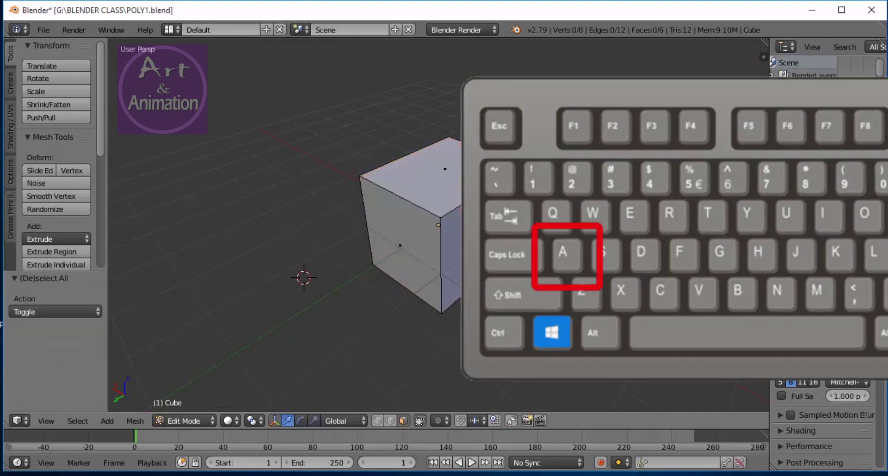
pyautogui.moveTo(575, 293); pyautogui.dragTo(452, 271, button='middle')
pyautogui.hotkey('ctrl', 'Tab')
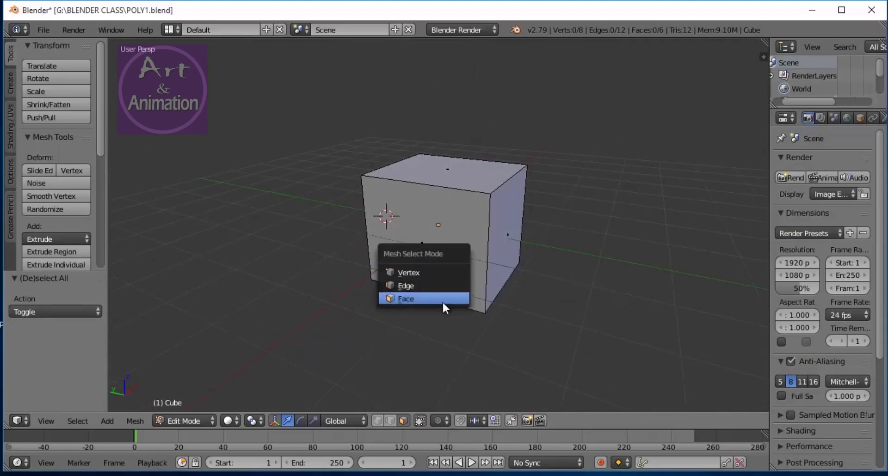
pyautogui.click(444, 273)
pyautogui.rightClick(528, 164)
pyautogui.keyDown('shift'); pyautogui.rightClick(491, 193); pyautogui.keyUp('shift')
pyautogui.keyDown('shift'); pyautogui.rightClick(420, 152); pyautogui.keyUp('shift')
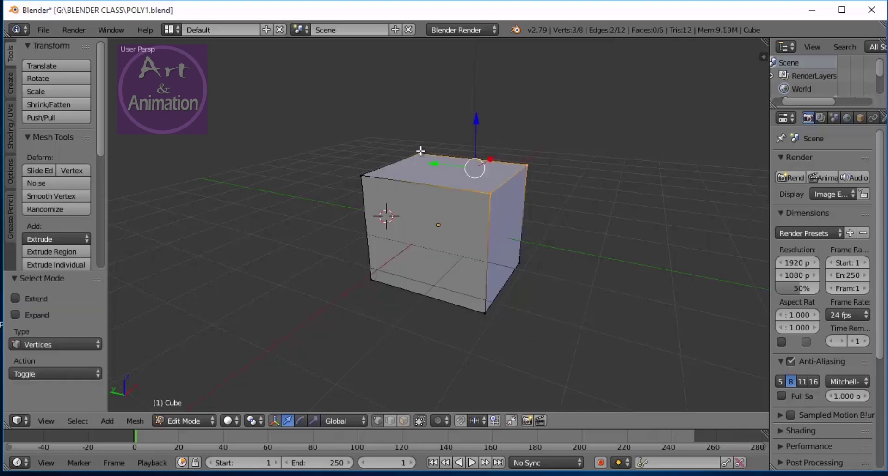
pyautogui.keyDown('shift'); pyautogui.rightClick(383, 172); pyautogui.keyUp('shift')
# Deselect everything and return the cube to Object Mode.
pyautogui.press('a')
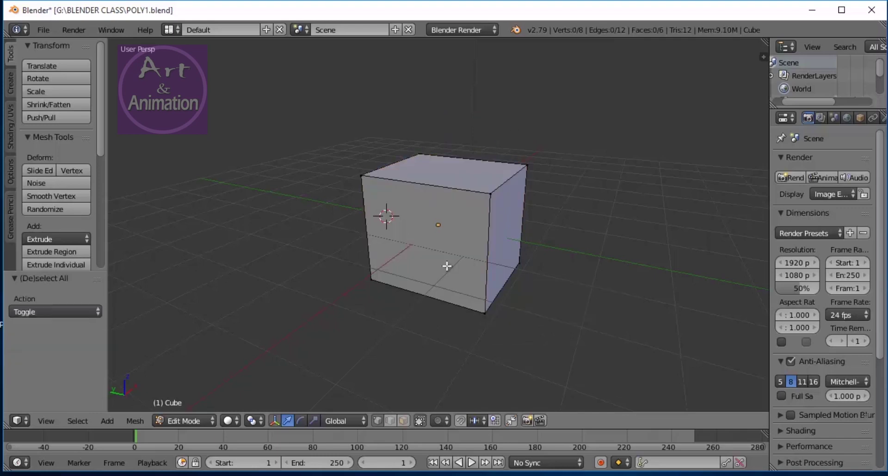
pyautogui.moveTo(569, 264); pyautogui.dragTo(527, 295, button='middle')
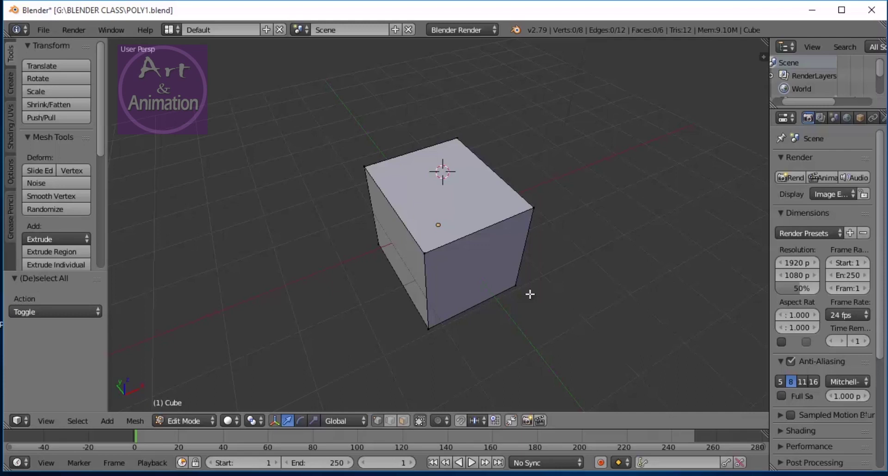
pyautogui.moveTo(531, 294); pyautogui.dragTo(547, 276, button='middle')
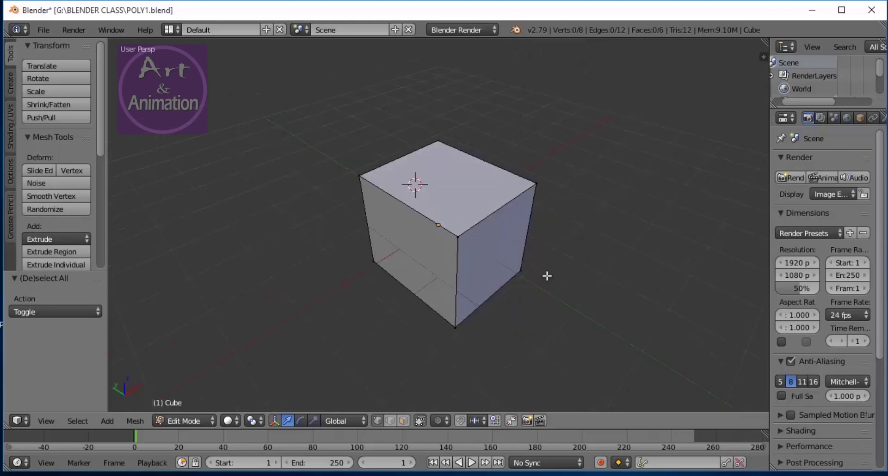
pyautogui.press('Tab')
pyautogui.click(583, 304)
pyautogui.moveTo(583, 304); pyautogui.dragTo(423, 295, button='middle')
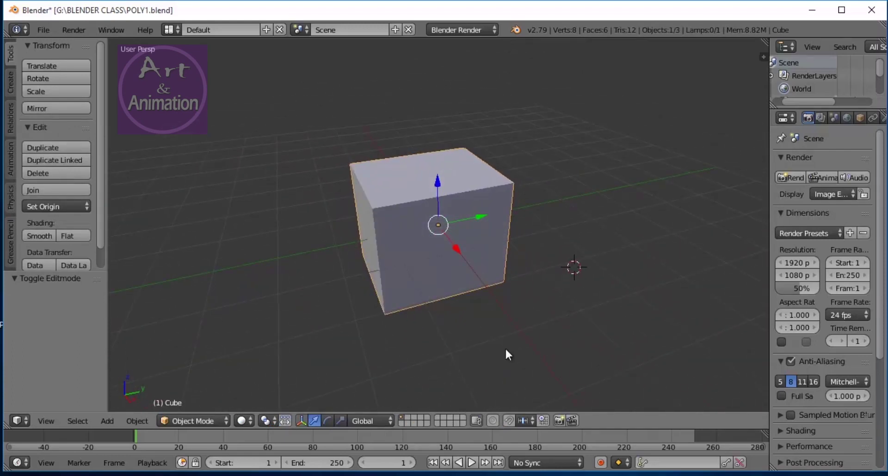
# Enter Edit Mode, then switch to Object Mode and back to Edit Mode via the mode dropdown.
pyautogui.moveTo(495, 327)
pyautogui.mouseDown(button='middle')
pyautogui.moveTo(613, 317)
pyautogui.moveTo(483, 325)
pyautogui.mouseUp(button='middle')
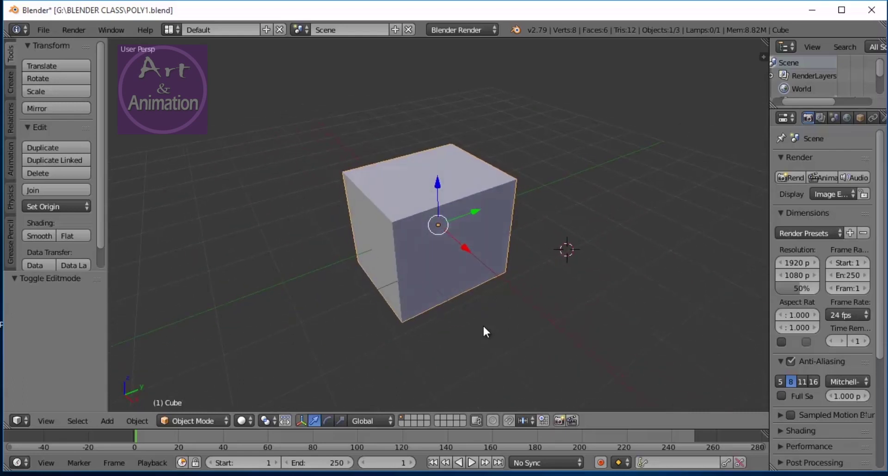
pyautogui.press('Tab')
pyautogui.moveTo(434, 356)
pyautogui.mouseDown(button='middle')
pyautogui.moveTo(571, 323)
pyautogui.moveTo(452, 353)
pyautogui.mouseUp(button='middle')
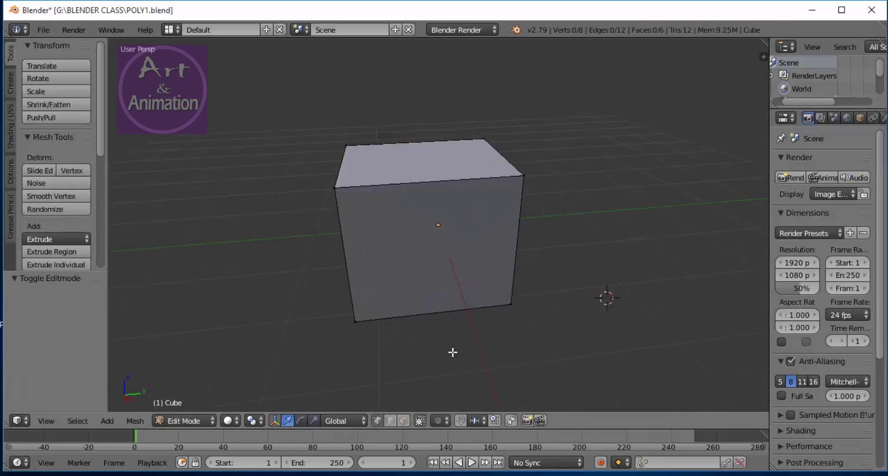
pyautogui.scroll(2, 452, 350)
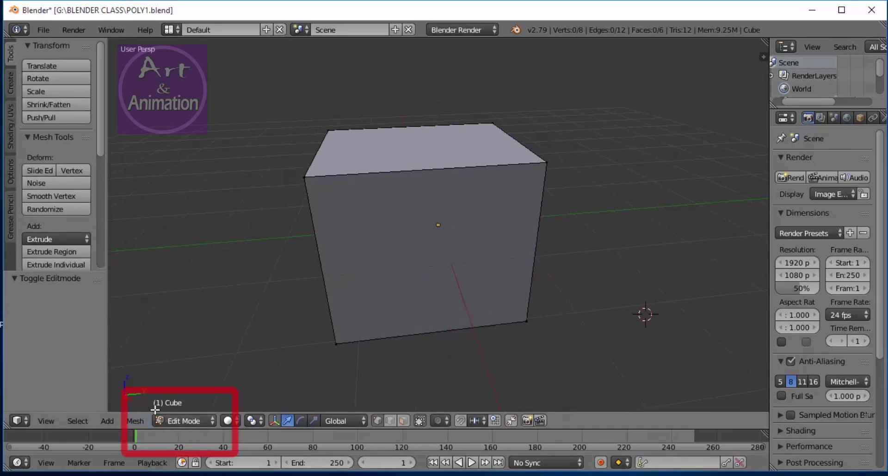
pyautogui.click(204, 421)
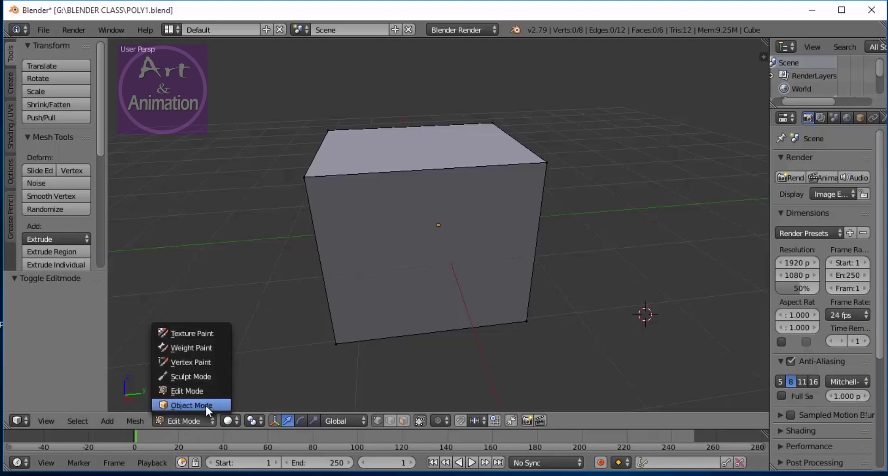
pyautogui.click(190, 406)
pyautogui.click(199, 421)
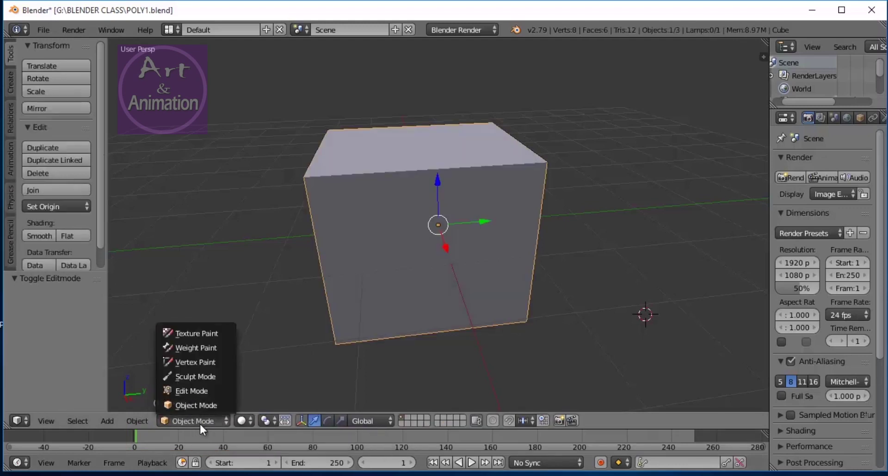
pyautogui.click(196, 392)
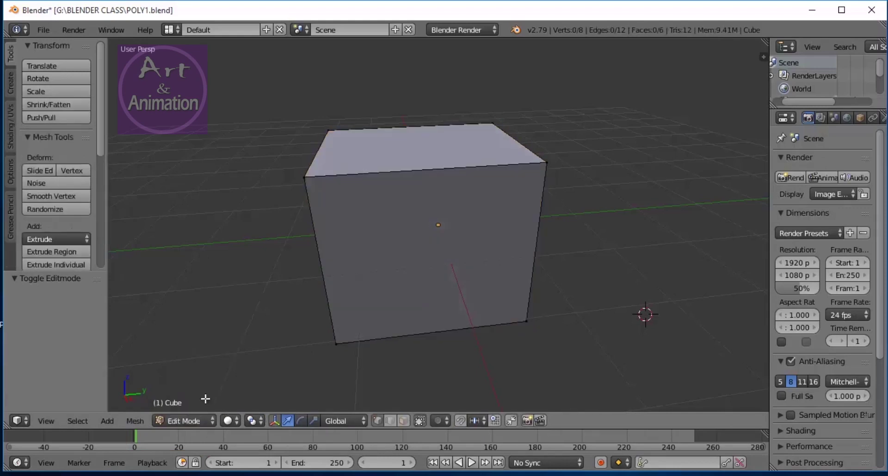
pyautogui.scroll(-2, 391, 379)
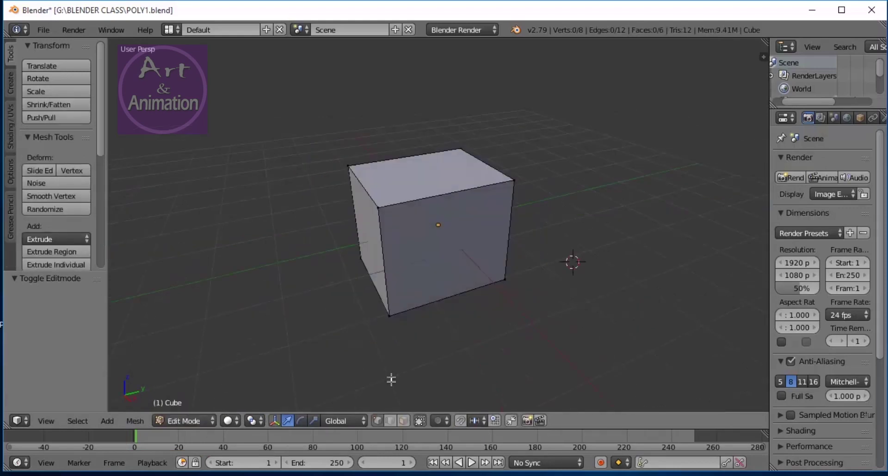
# Switch to Face select and start the Knife tool from the Tools shelf.
pyautogui.click(406, 421)
pyautogui.scroll(2, 417, 387)
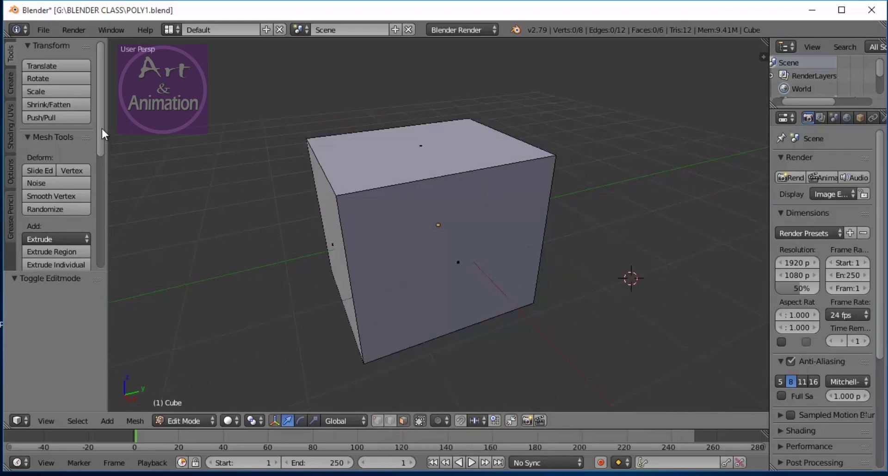
pyautogui.moveTo(101, 129); pyautogui.dragTo(101, 132)
pyautogui.moveTo(101, 162); pyautogui.dragTo(104, 215)
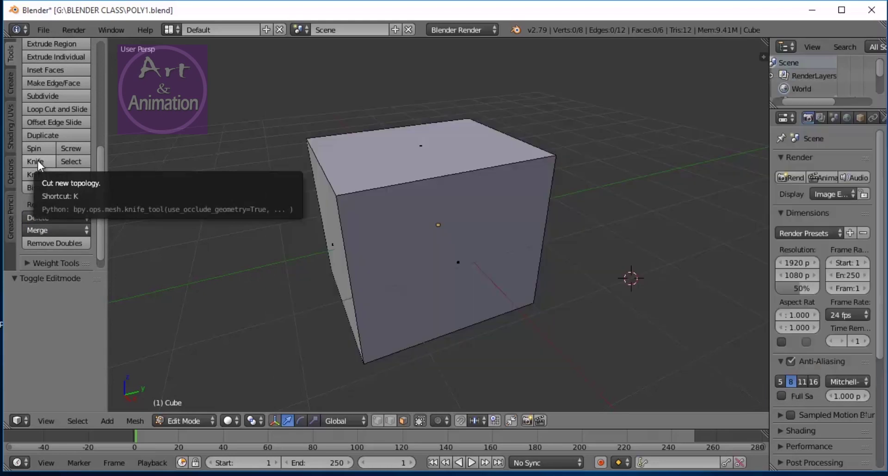
pyautogui.click(36, 161)
pyautogui.press('k')
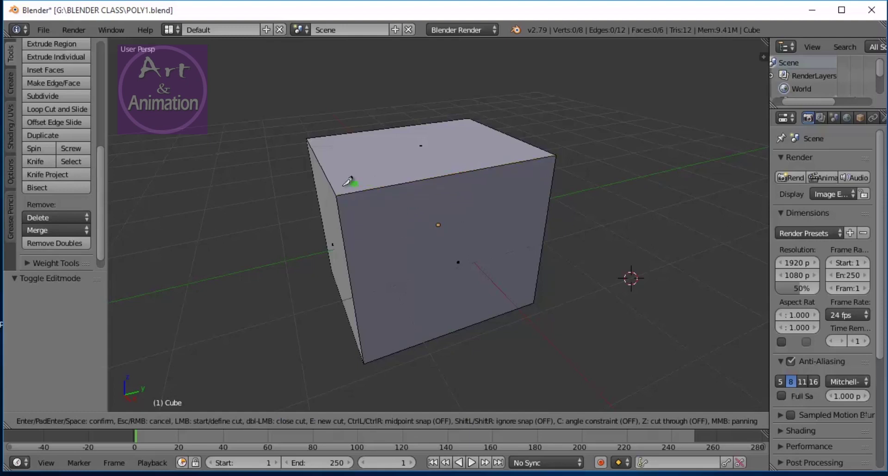
# Knife-cut from the top front edge down to the bottom edge and confirm the cuts.
pyautogui.click(450, 175)
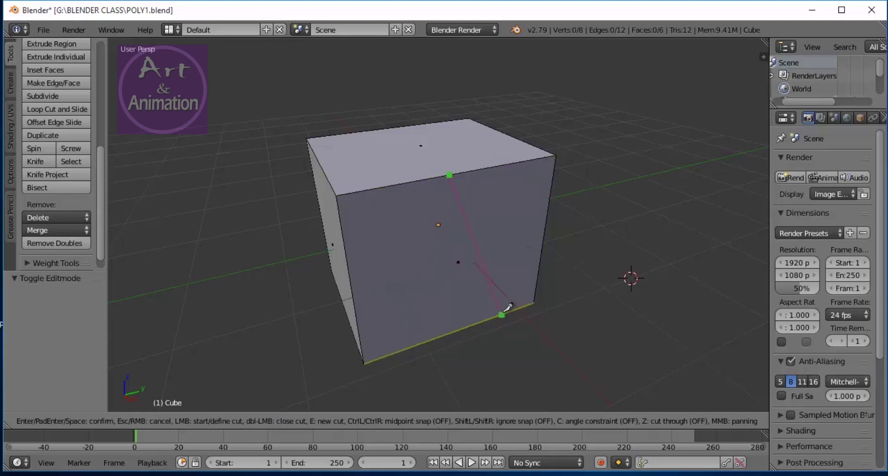
pyautogui.click(492, 312)
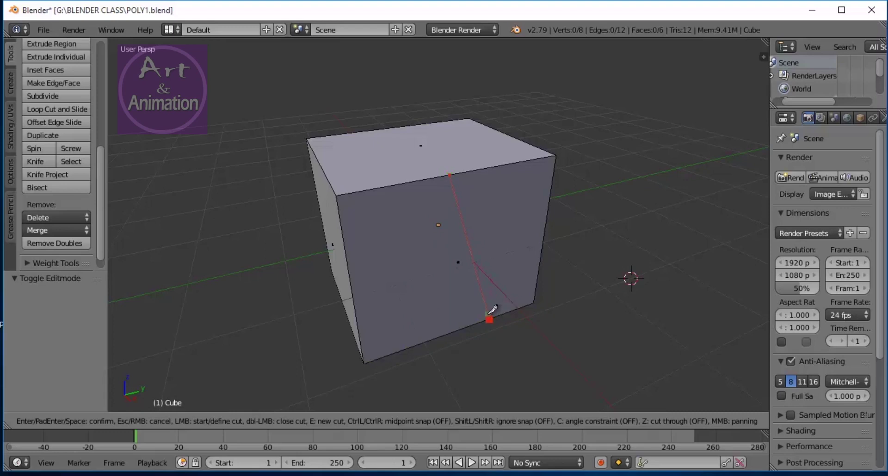
pyautogui.click(520, 162)
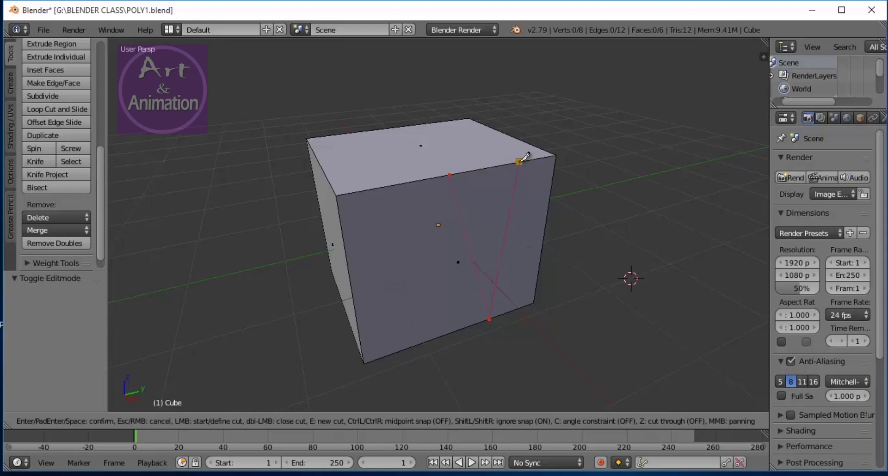
pyautogui.click(453, 116)
pyautogui.moveTo(460, 107); pyautogui.dragTo(424, 377, button='middle')
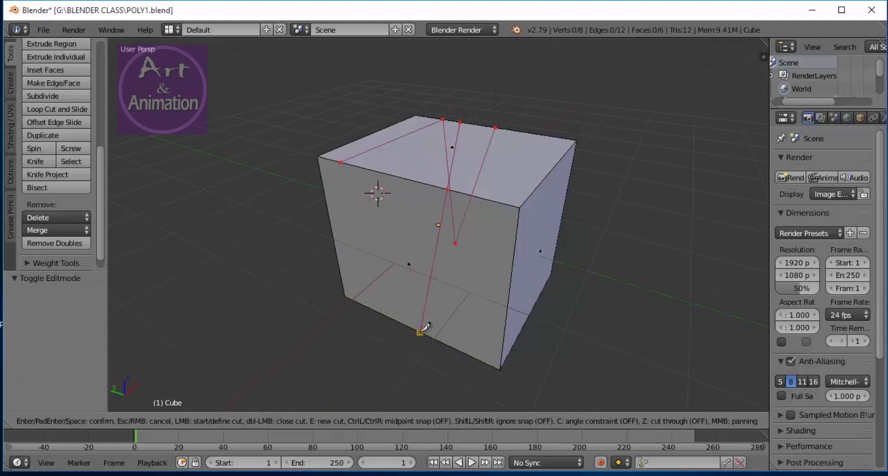
pyautogui.click(420, 332)
pyautogui.press('Return')
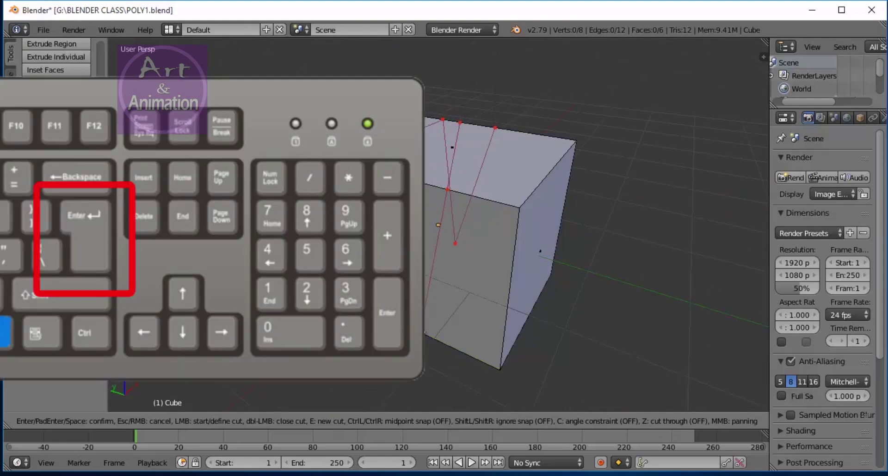
pyautogui.moveTo(604, 286); pyautogui.dragTo(435, 264, button='middle')
# Draw a second knife cut loop across the top, left, front and right faces, then confirm.
pyautogui.press('k')
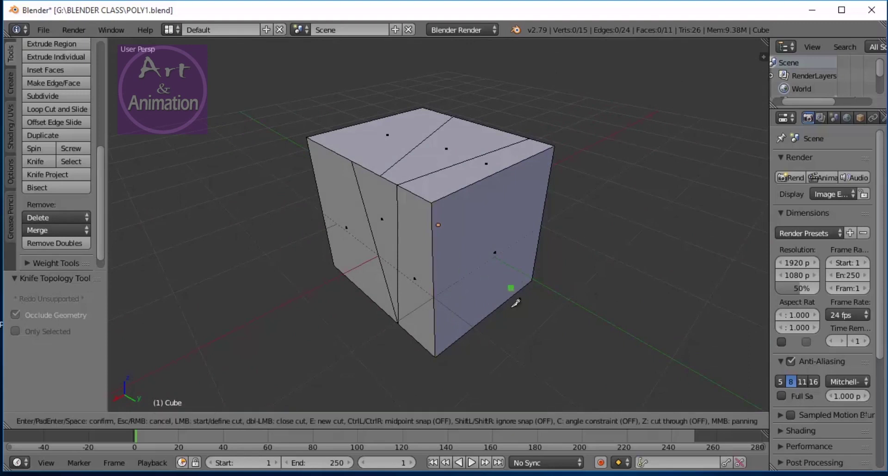
pyautogui.click(497, 310)
pyautogui.click(481, 180)
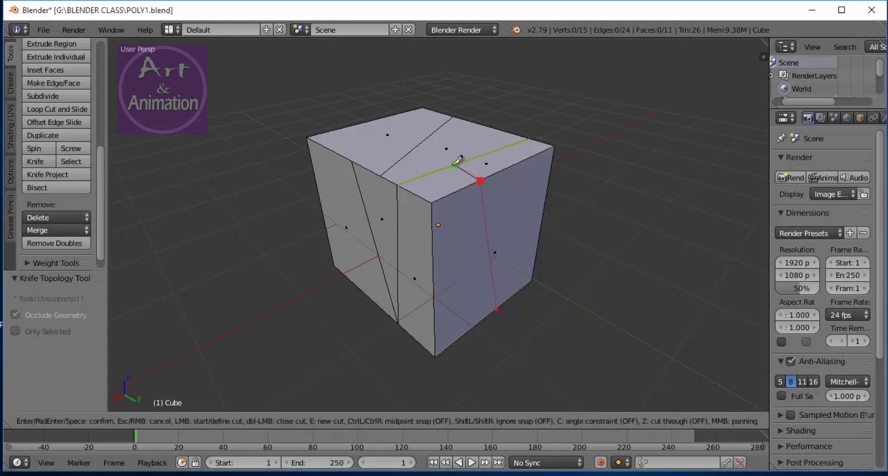
pyautogui.click(411, 151)
pyautogui.click(368, 122)
pyautogui.click(320, 202)
pyautogui.click(434, 276)
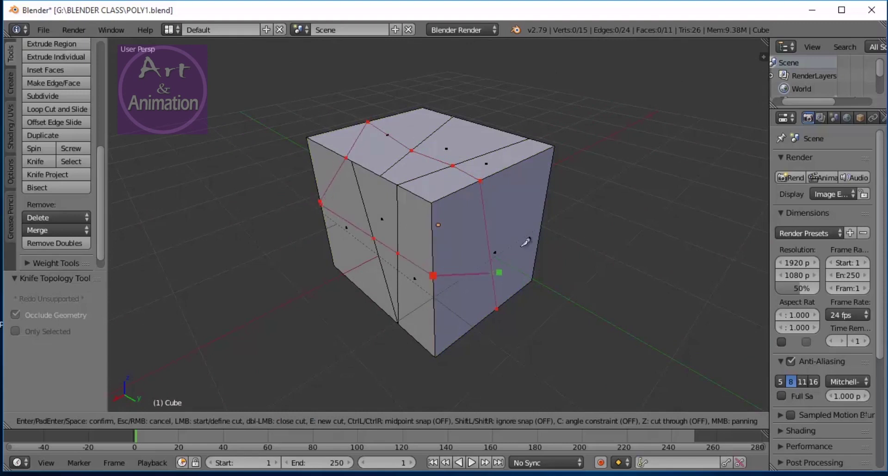
pyautogui.click(541, 226)
pyautogui.click(518, 163)
pyautogui.click(394, 113)
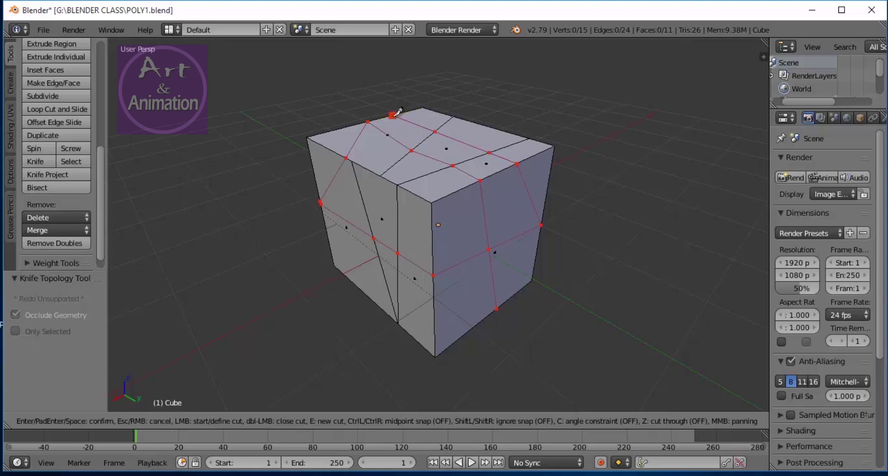
pyautogui.press('Return')
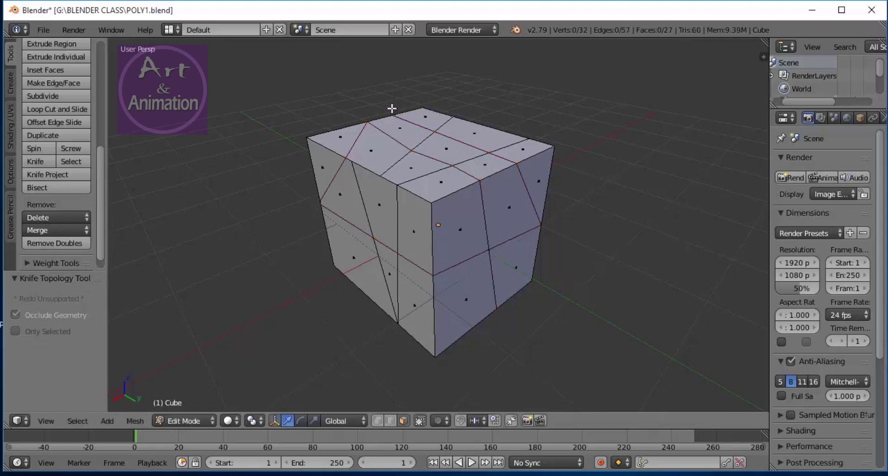
# Select the triangular knife-cut face on the cube's left side and inspect it from several angles.
pyautogui.moveTo(614, 230); pyautogui.dragTo(479, 289, button='middle')
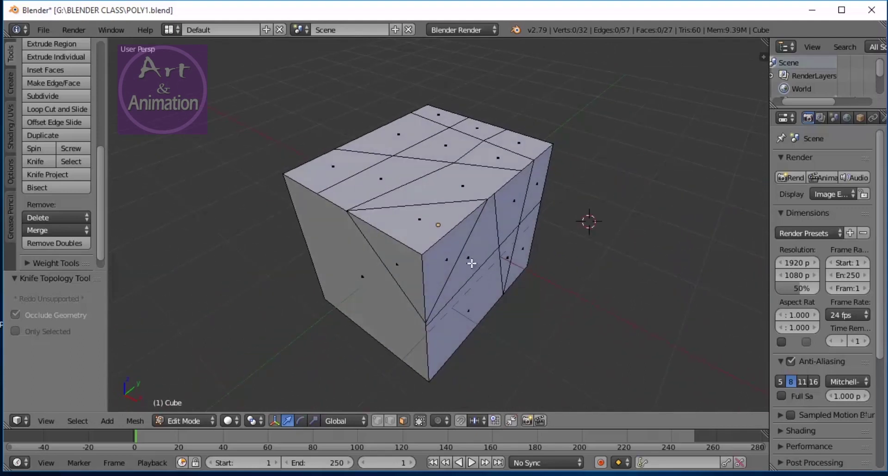
pyautogui.rightClick(469, 258)
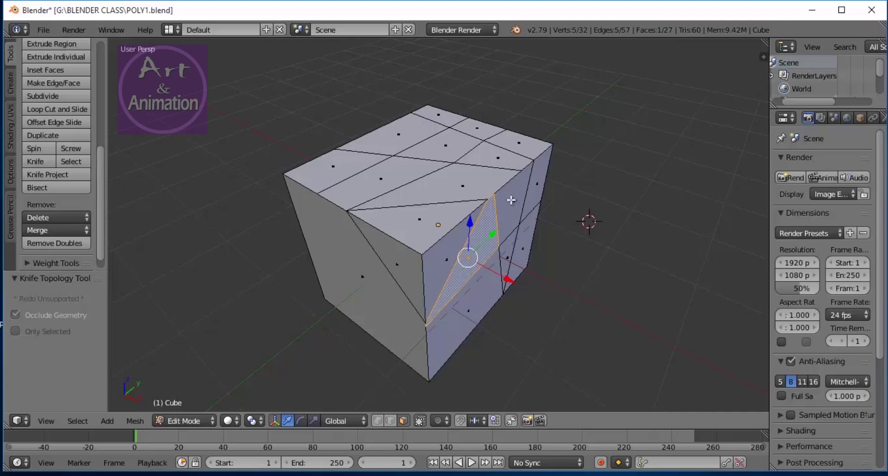
pyautogui.moveTo(558, 293); pyautogui.dragTo(420, 264, button='middle')
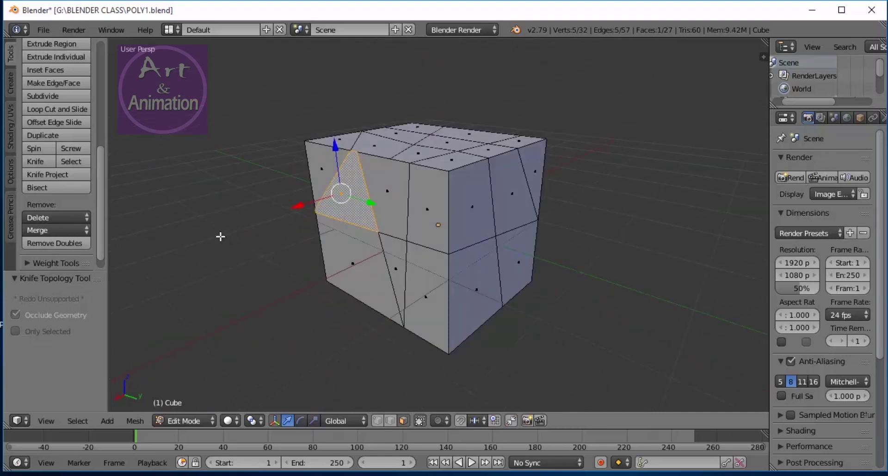
pyautogui.moveTo(100, 171); pyautogui.dragTo(101, 121)
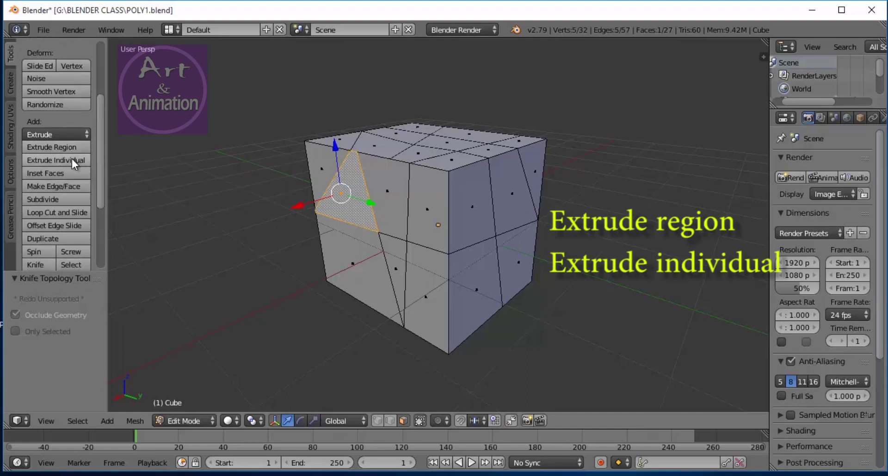
pyautogui.moveTo(271, 206); pyautogui.dragTo(296, 306, button='middle')
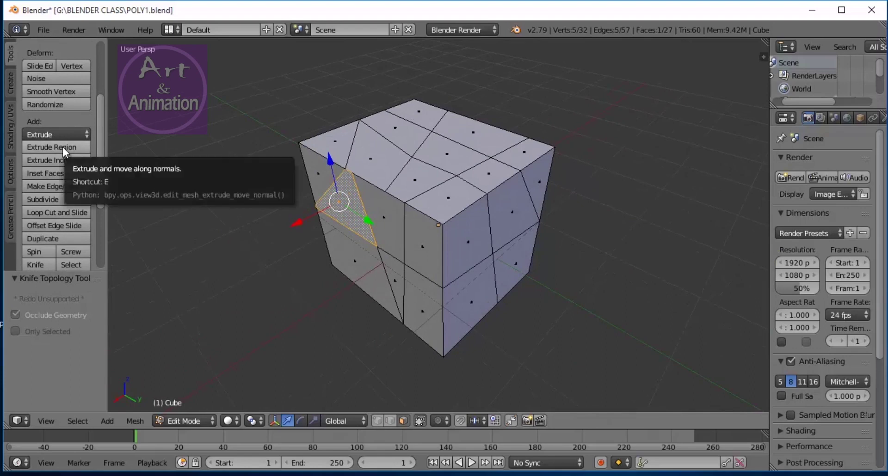
pyautogui.scroll(-2, 343, 317)
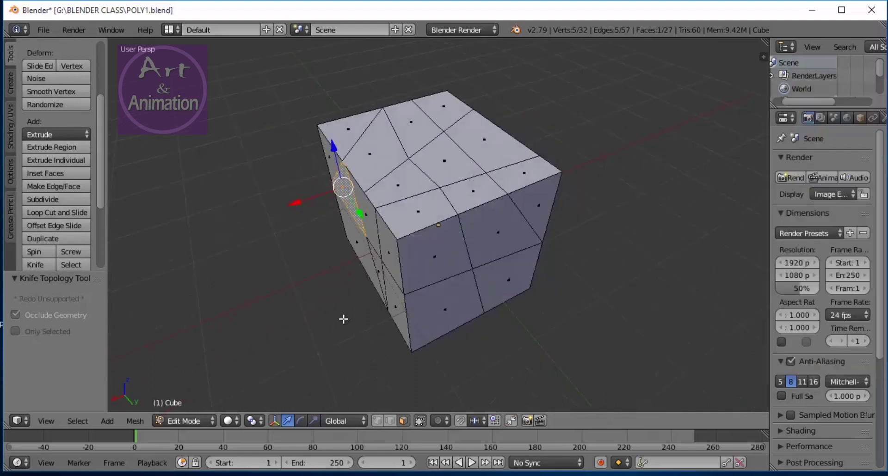
pyautogui.moveTo(366, 298); pyautogui.dragTo(381, 276, button='middle')
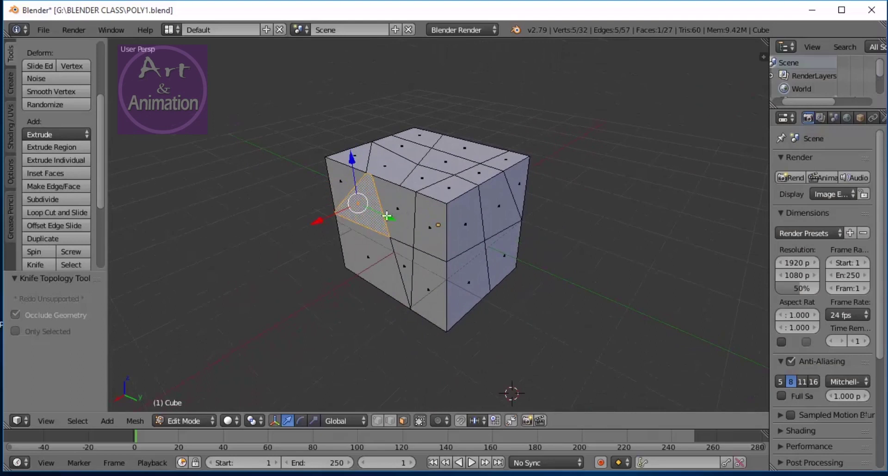
# Extrude the lower four-sided face on the left outward.
pyautogui.rightClick(368, 257)
pyautogui.press('e')
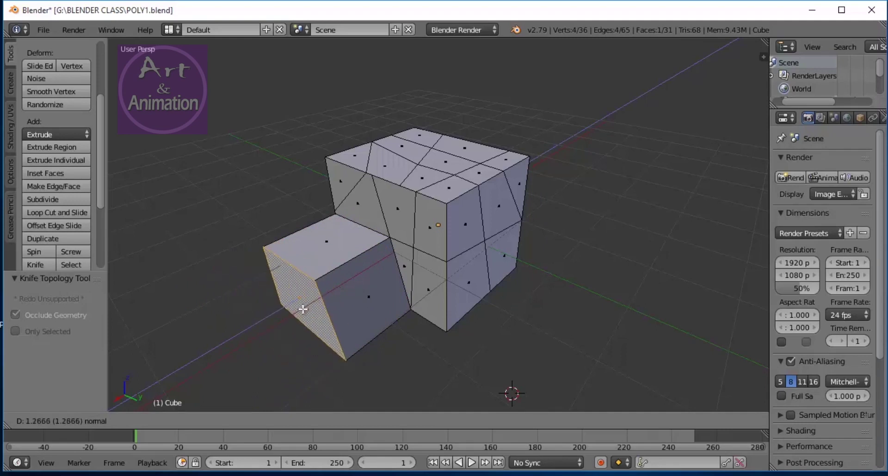
pyautogui.click(282, 319)
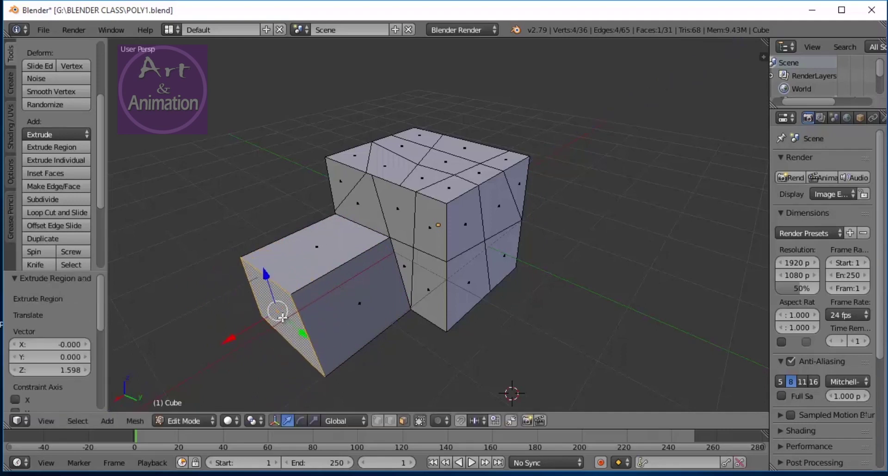
# Select the triangular side face plus two neighbouring faces and start extruding them outward.
pyautogui.moveTo(452, 360); pyautogui.dragTo(591, 327, button='middle')
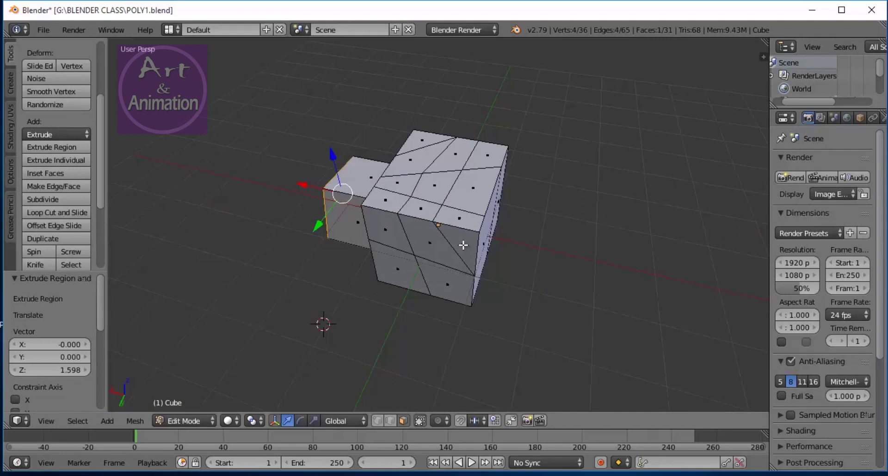
pyautogui.rightClick(463, 245)
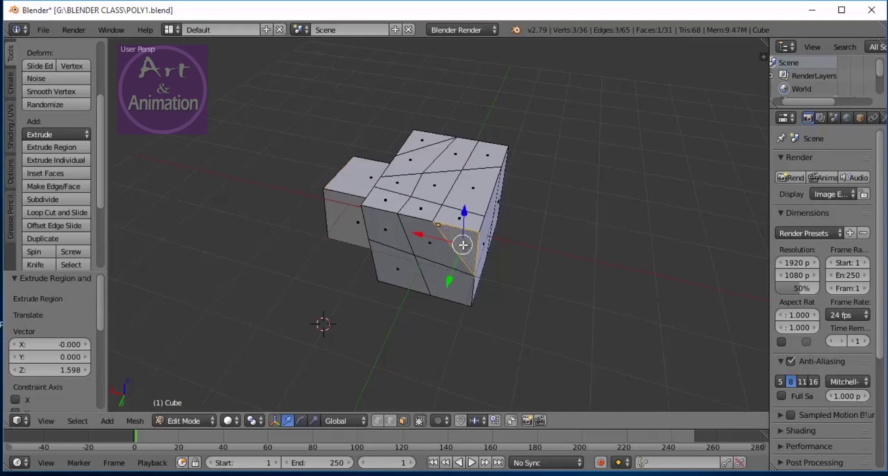
pyautogui.keyDown('shift'); pyautogui.rightClick(434, 247); pyautogui.keyUp('shift')
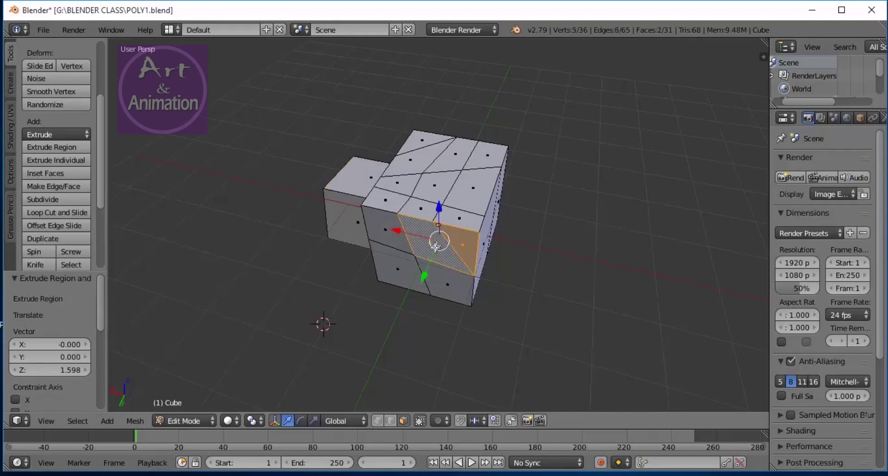
pyautogui.keyDown('shift'); pyautogui.rightClick(383, 229); pyautogui.keyUp('shift')
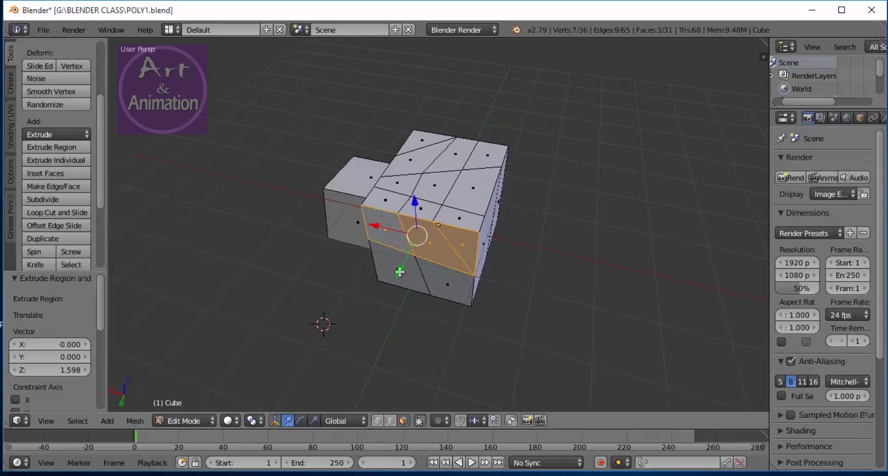
pyautogui.press('e')
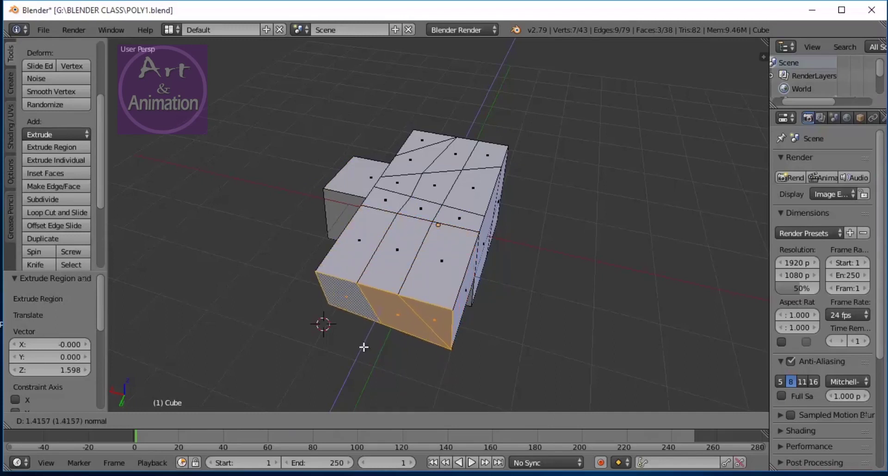
# Fix the side extrusion at 1.363 and scale its end faces down to 0.384.
pyautogui.click(371, 346)
pyautogui.moveTo(539, 327); pyautogui.dragTo(537, 287, button='middle')
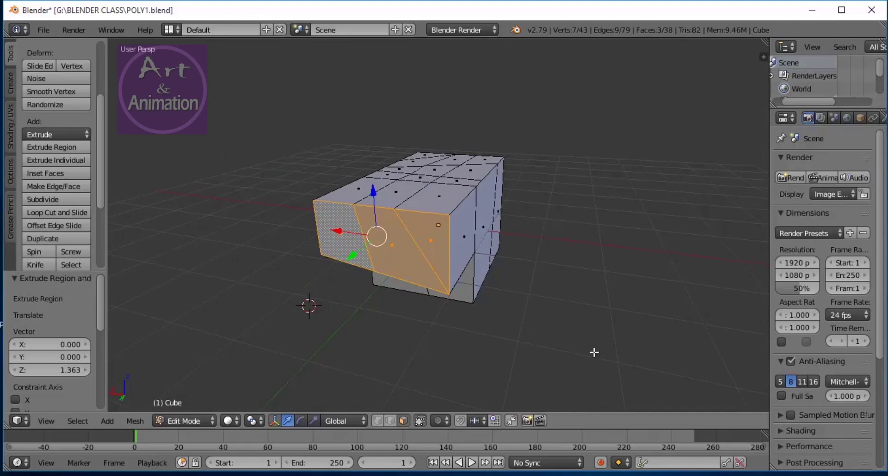
pyautogui.press('s')
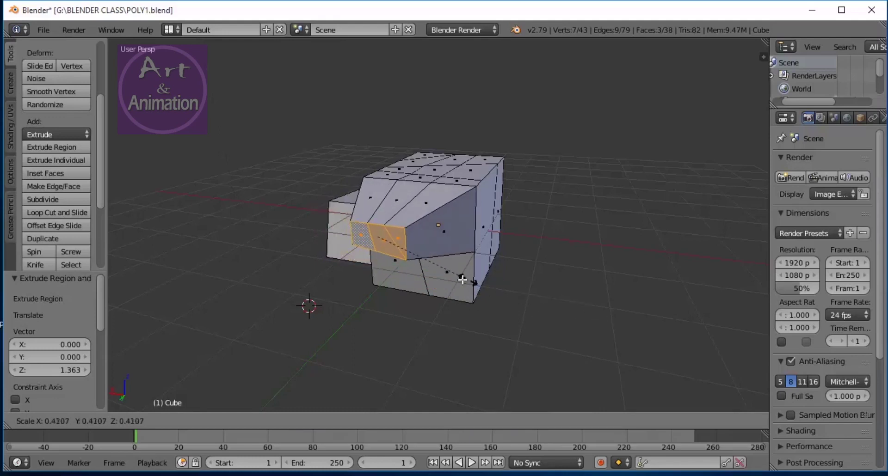
pyautogui.click(459, 277)
# Select three adjacent faces along the top of the wedge.
pyautogui.moveTo(518, 280); pyautogui.dragTo(454, 208, button='middle')
pyautogui.moveTo(429, 331); pyautogui.dragTo(489, 324, button='middle')
pyautogui.rightClick(430, 227)
pyautogui.keyDown('shift'); pyautogui.rightClick(406, 203); pyautogui.keyUp('shift')
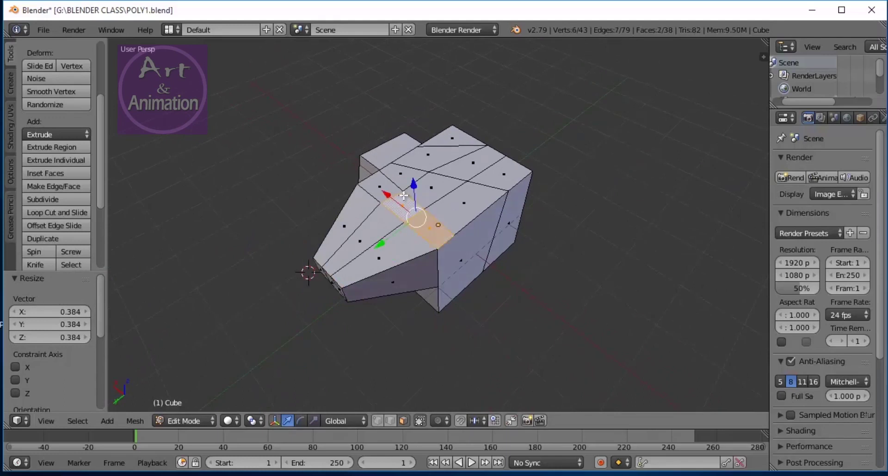
pyautogui.keyDown('shift'); pyautogui.rightClick(379, 182); pyautogui.keyUp('shift')
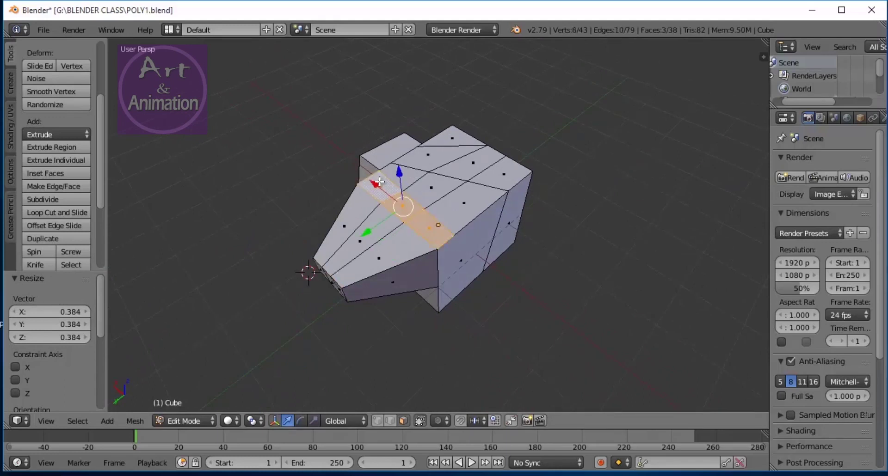
pyautogui.moveTo(539, 301); pyautogui.dragTo(537, 272, button='middle')
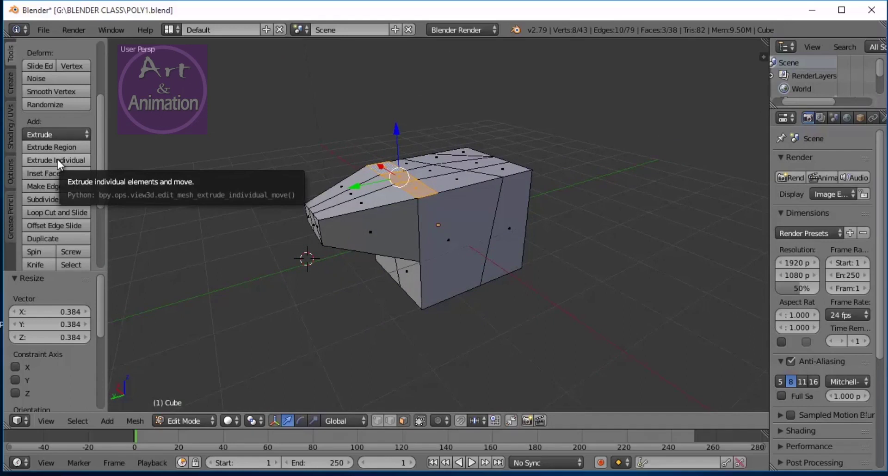
# Extrude the three top faces individually upward and scale them slightly to 0.895.
pyautogui.click(58, 159)
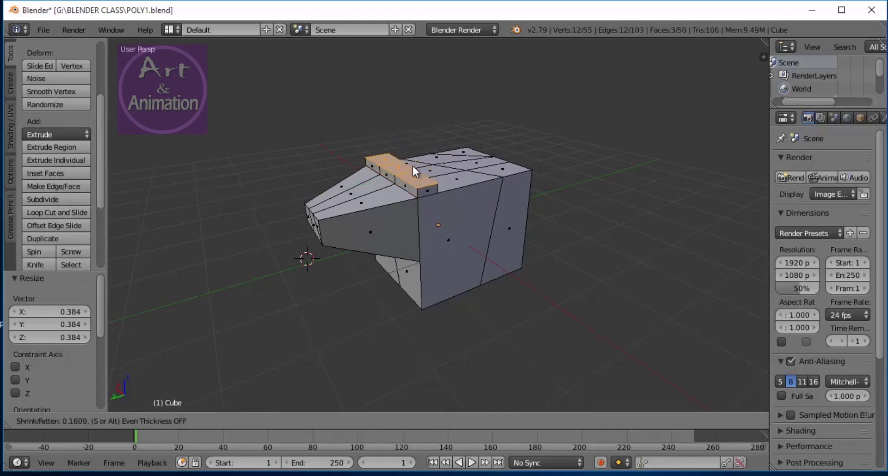
pyautogui.click(407, 192)
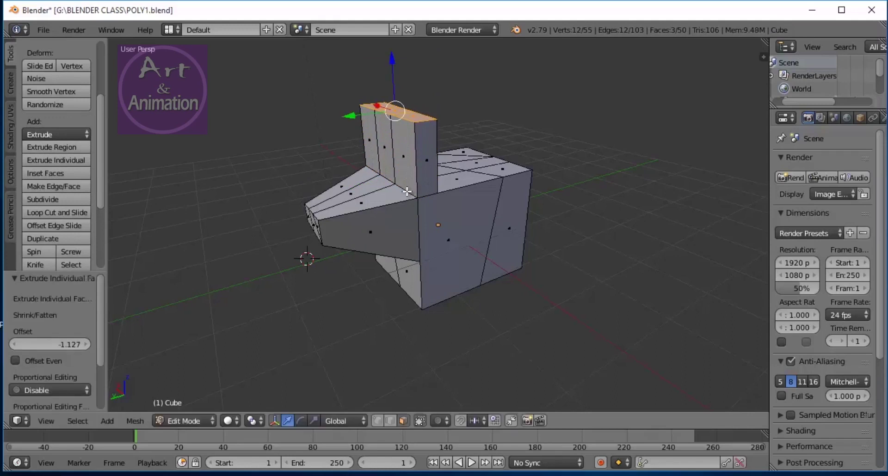
pyautogui.moveTo(327, 147); pyautogui.dragTo(324, 200, button='middle')
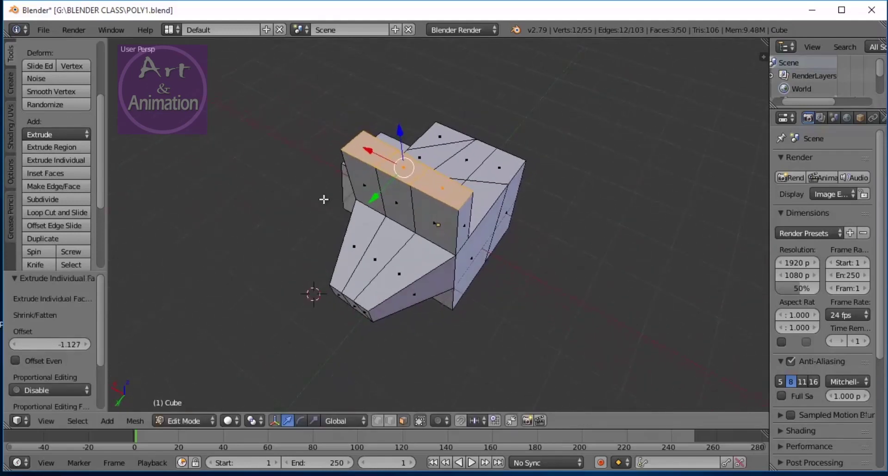
pyautogui.press('s')
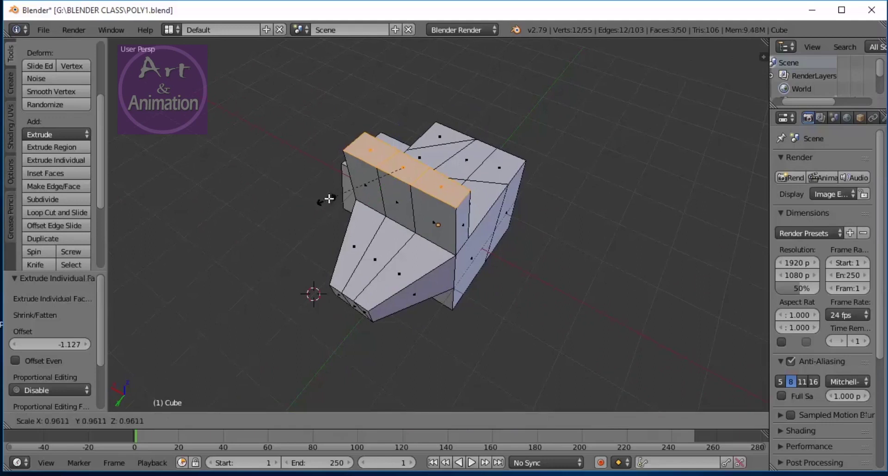
pyautogui.click(362, 224)
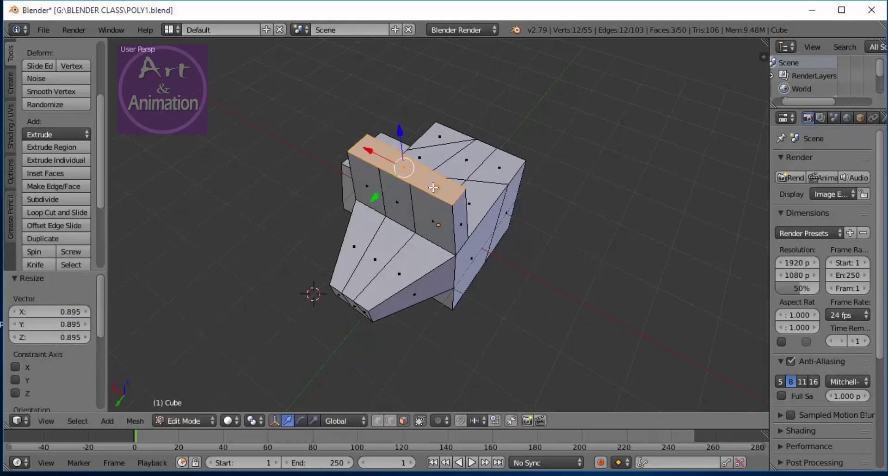
# Taper the three prong tops to 0.674, 0.468 and 0.421.
pyautogui.rightClick(437, 186)
pyautogui.press('s')
pyautogui.click(451, 191)
pyautogui.rightClick(402, 172)
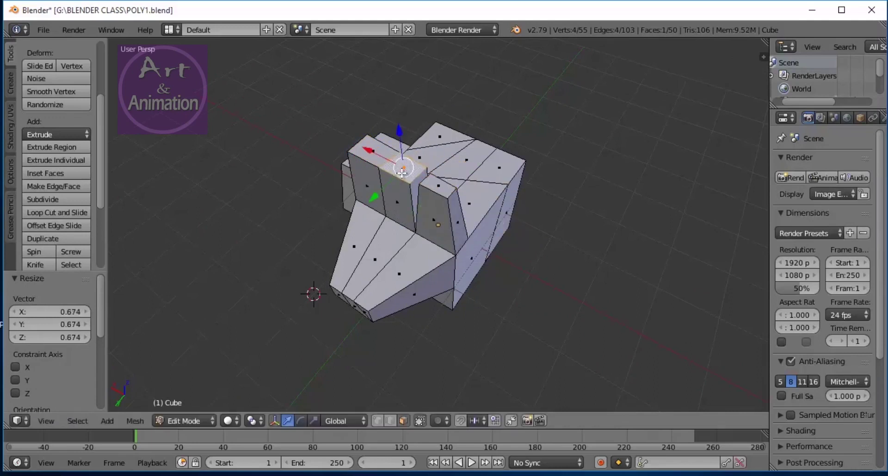
pyautogui.press('s')
pyautogui.click(407, 174)
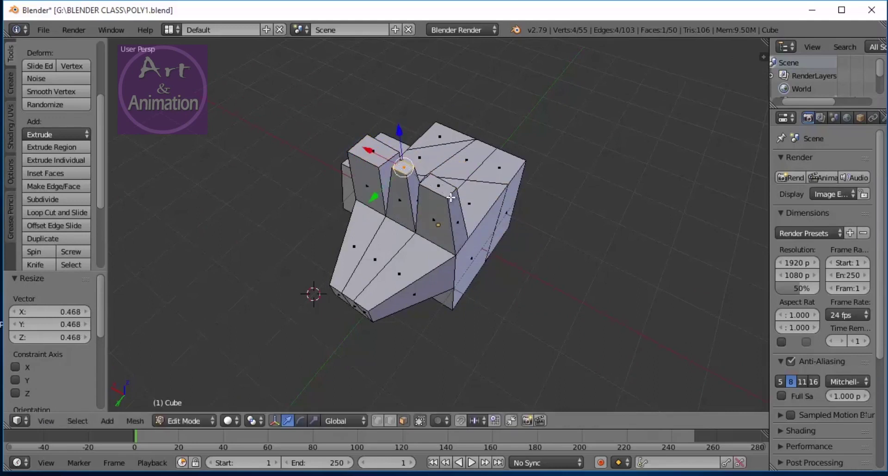
pyautogui.rightClick(378, 162)
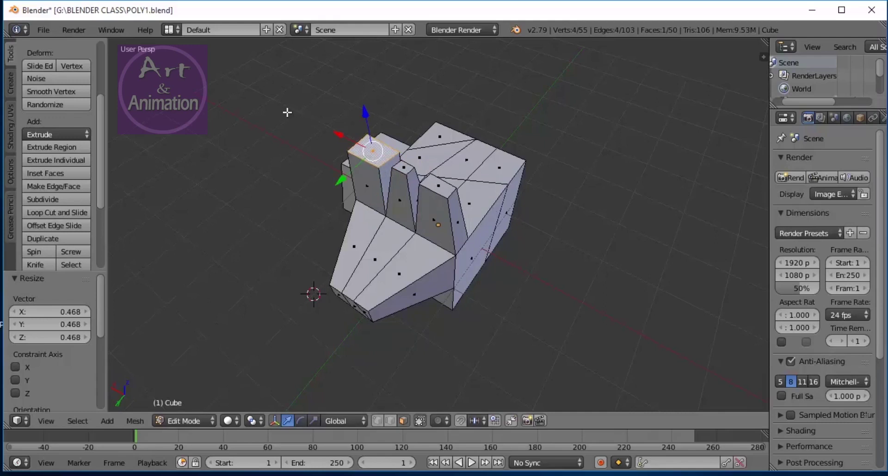
pyautogui.press('s')
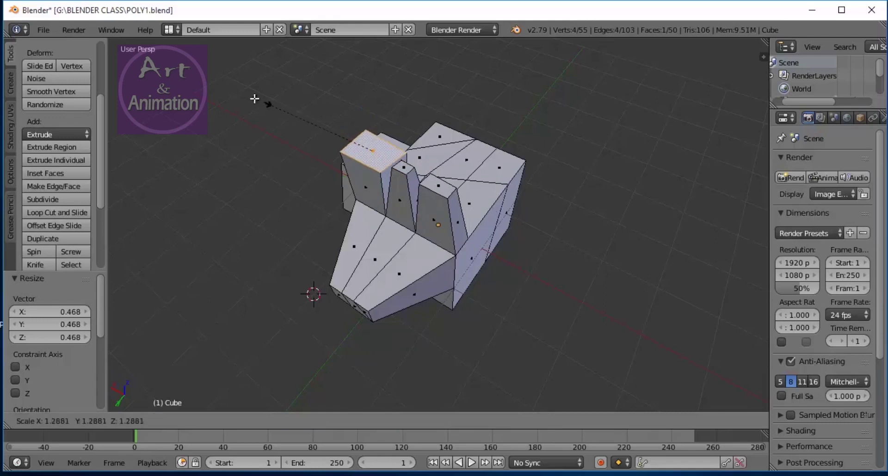
pyautogui.click(344, 124)
pyautogui.moveTo(693, 257); pyautogui.dragTo(591, 247, button='middle')
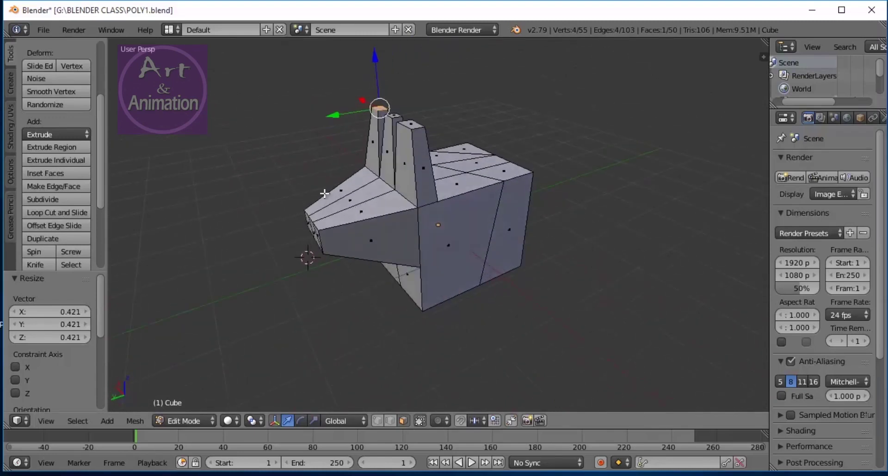
pyautogui.scroll(1, 355, 259)
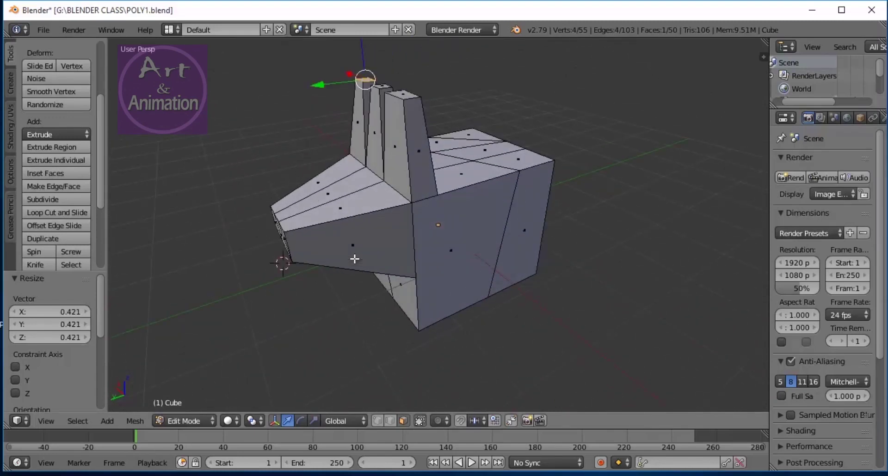
pyautogui.moveTo(615, 293); pyautogui.dragTo(432, 251, button='middle')
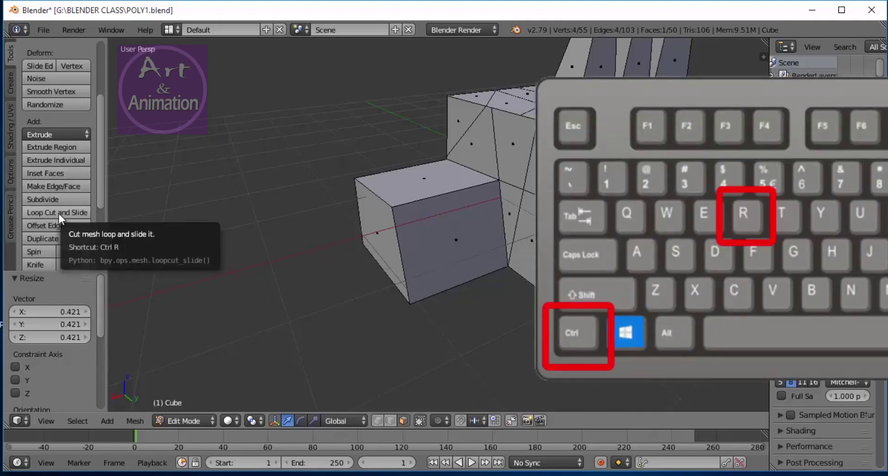
# Add a single vertical edge loop across the small front block near its outer end.
pyautogui.click(59, 214)
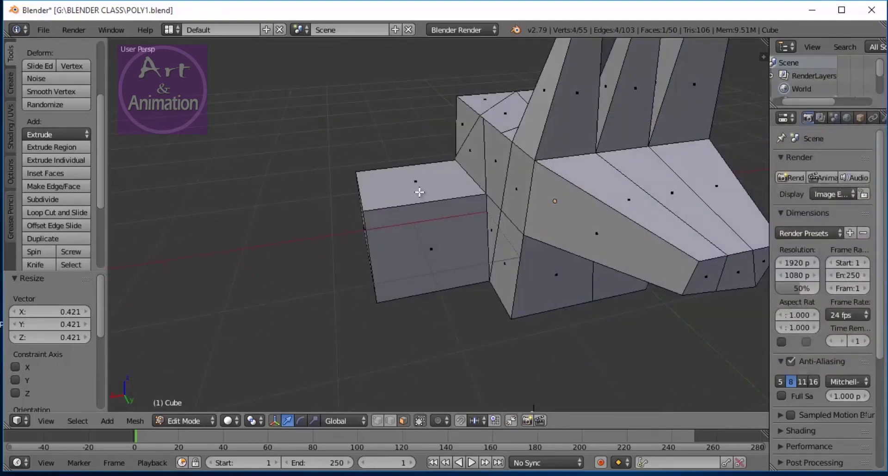
pyautogui.hotkey('ctrl', 'r')
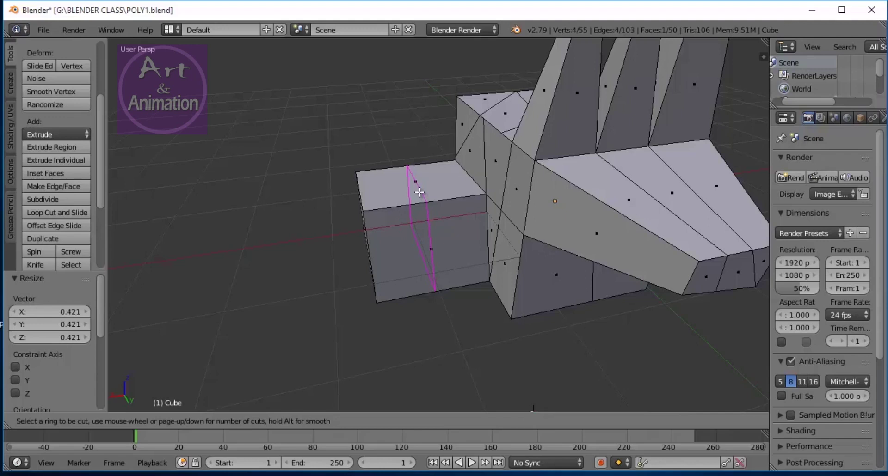
pyautogui.press('Escape')
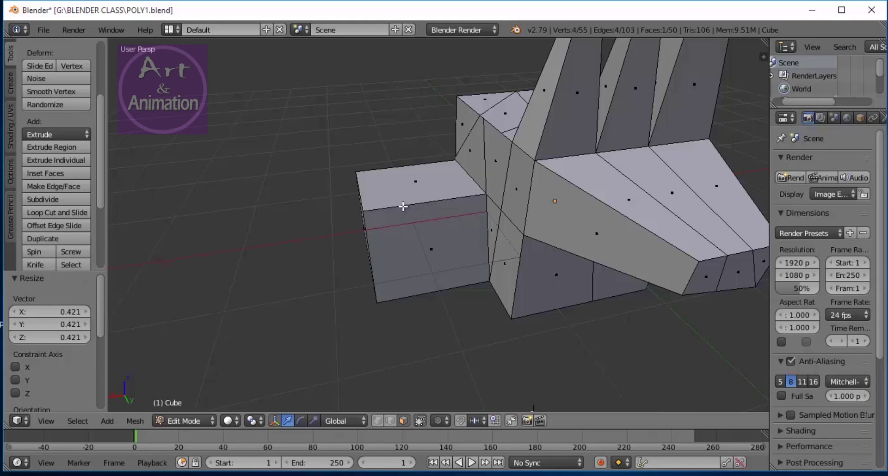
pyautogui.hotkey('ctrl', 'r')
pyautogui.click(442, 327)
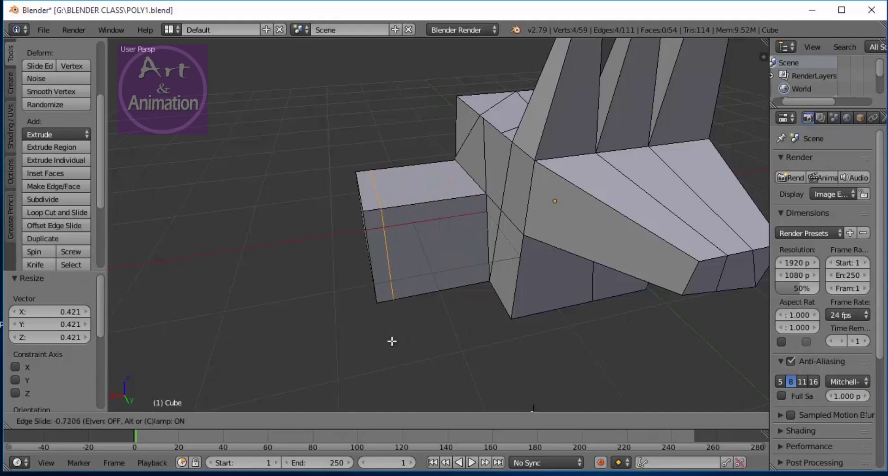
pyautogui.click(444, 334)
pyautogui.moveTo(433, 330); pyautogui.dragTo(423, 350, button='middle')
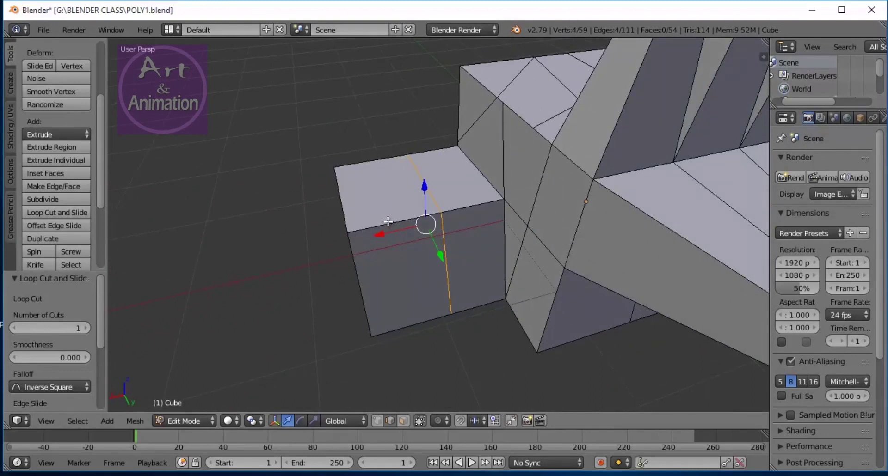
# Add a 5-cut loop cut across the small front block and slide it into place.
pyautogui.hotkey('ctrl', 'r')
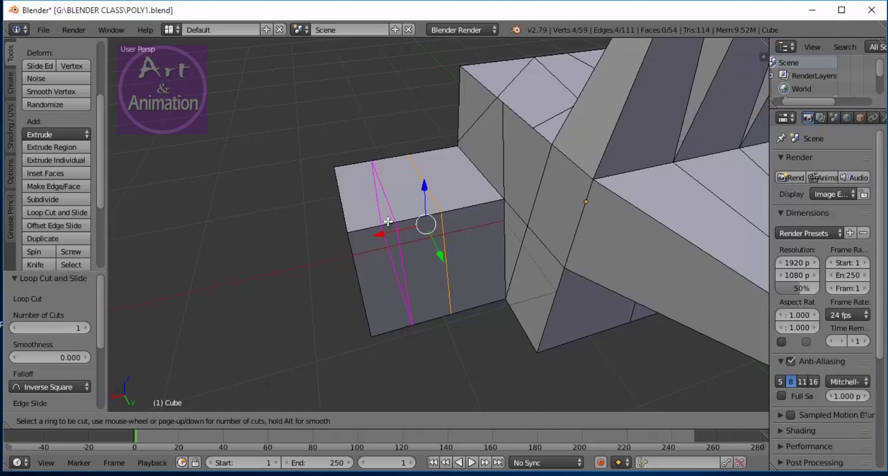
pyautogui.scroll(1, 388, 222)
pyautogui.scroll(1, 387, 222)
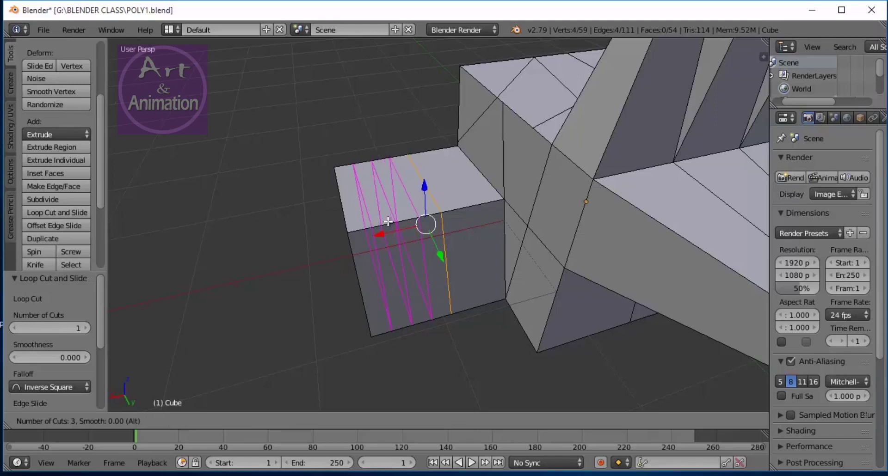
pyautogui.scroll(1, 388, 222)
pyautogui.scroll(3, 387, 222)
pyautogui.scroll(-3, 387, 222)
pyautogui.scroll(1, 388, 222)
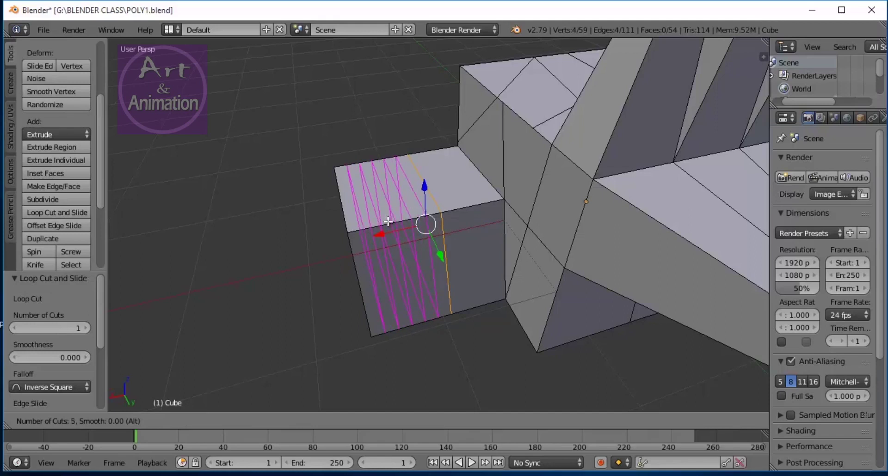
pyautogui.click(388, 222)
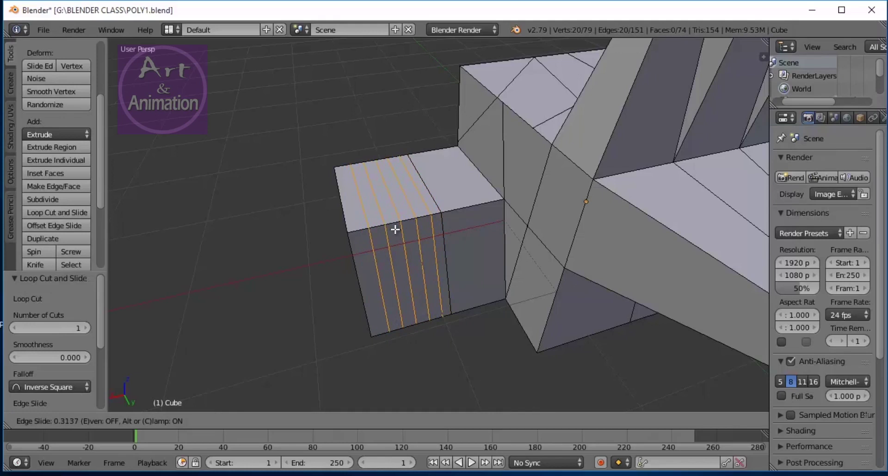
pyautogui.click(395, 230)
pyautogui.moveTo(277, 246); pyautogui.dragTo(487, 308, button='middle')
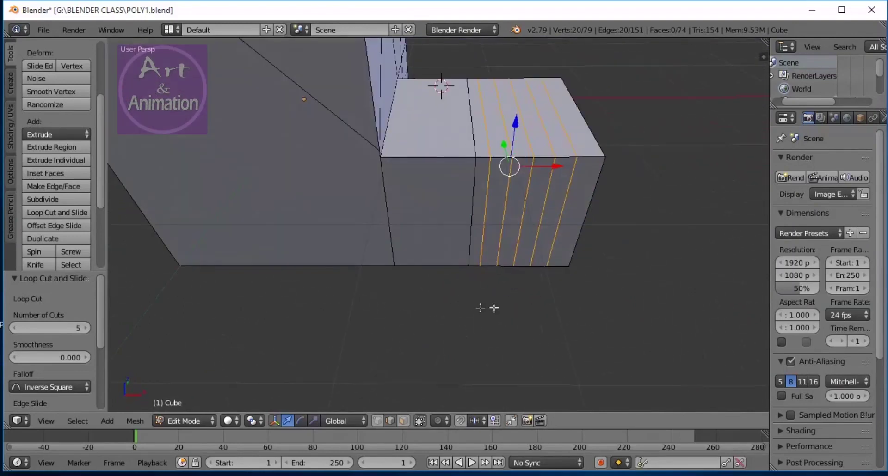
# Knife a closed diamond through the block face's bottom, right, top and left edges.
pyautogui.press('k')
pyautogui.click(433, 266)
pyautogui.click(473, 223)
pyautogui.click(434, 158)
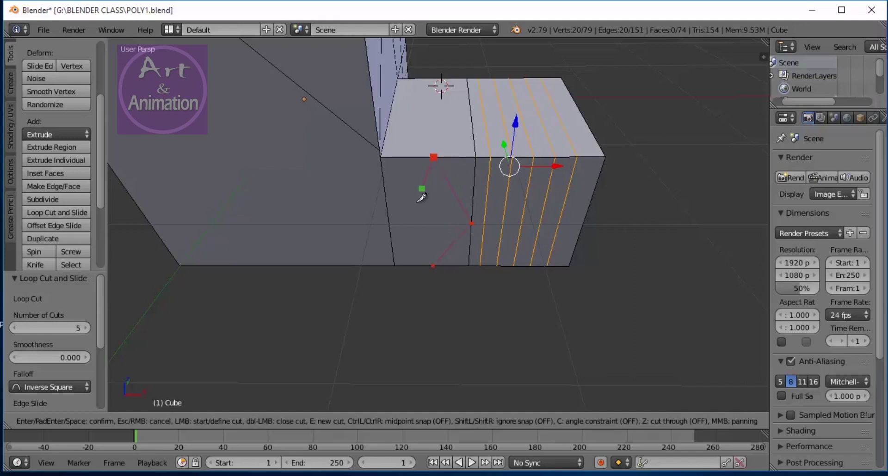
pyautogui.click(388, 221)
pyautogui.click(432, 266)
pyautogui.press('Return')
pyautogui.moveTo(431, 265); pyautogui.dragTo(398, 279, button='middle')
pyautogui.moveTo(453, 312); pyautogui.dragTo(526, 238, button='middle')
pyautogui.press('Tab')
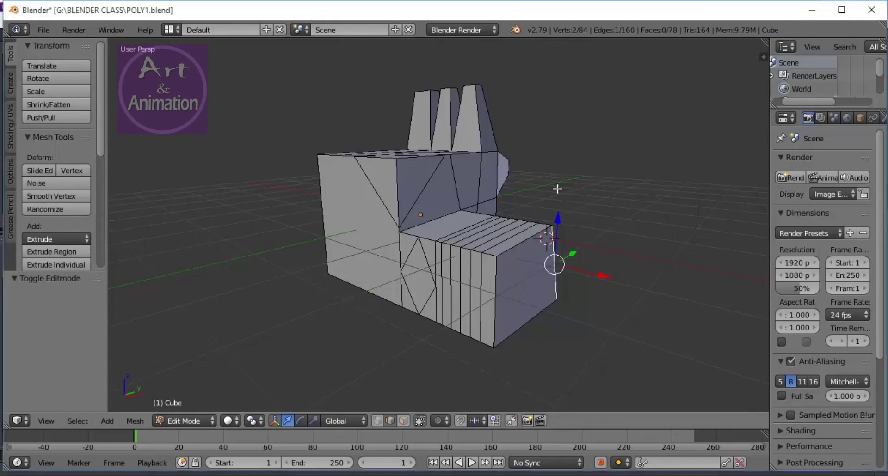
# Switch to Object Mode and delete the knife-cut mesh object.
pyautogui.press('Tab')
pyautogui.moveTo(613, 272); pyautogui.dragTo(460, 258, button='middle')
pyautogui.press('x')
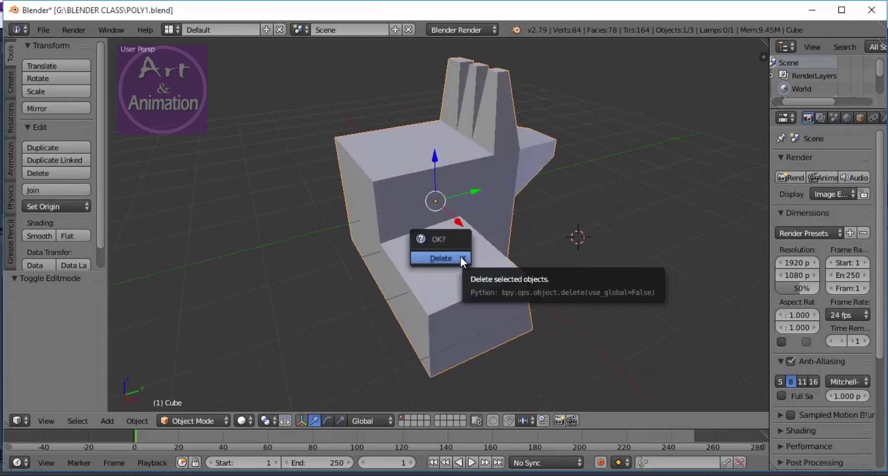
pyautogui.click(449, 257)
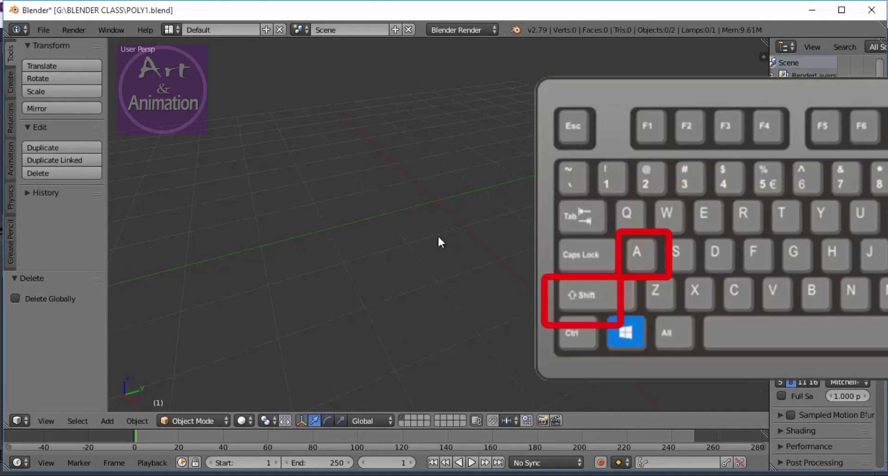
pyautogui.hotkey('shift', 'a')
pyautogui.moveTo(438, 237)
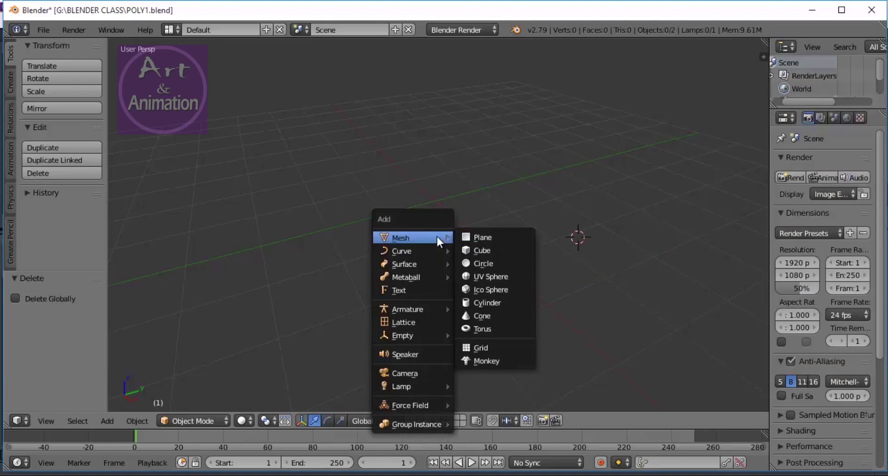
# Add a mesh cube, clear its location to the origin with Alt+G, and enter Edit Mode.
pyautogui.click(108, 420)
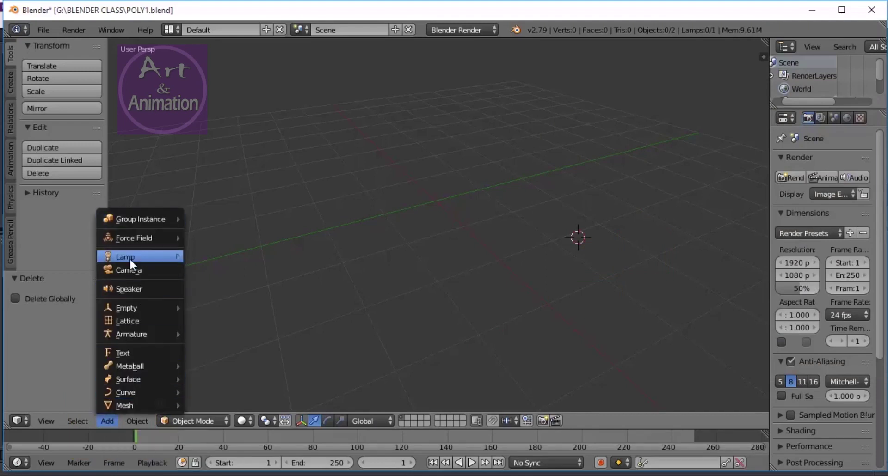
pyautogui.hotkey('shift', 'a')
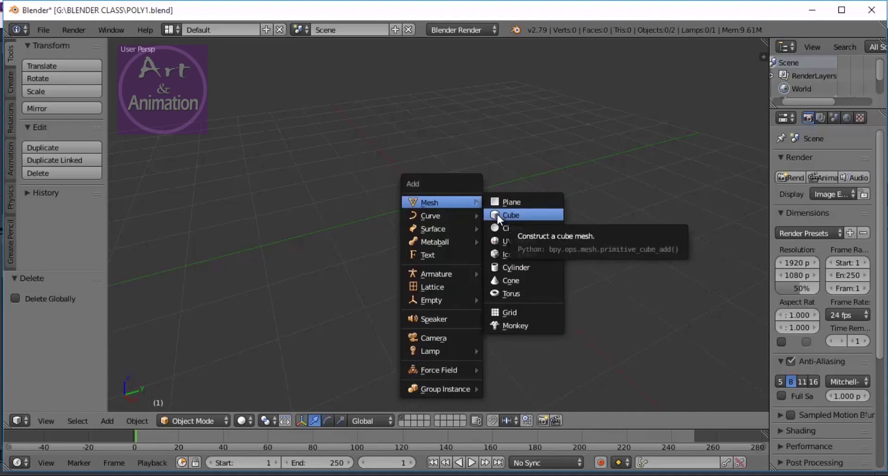
pyautogui.click(509, 216)
pyautogui.moveTo(552, 308)
pyautogui.mouseDown(button='middle')
pyautogui.moveTo(620, 308)
pyautogui.moveTo(513, 363)
pyautogui.moveTo(406, 274)
pyautogui.moveTo(540, 317)
pyautogui.mouseUp(button='middle')
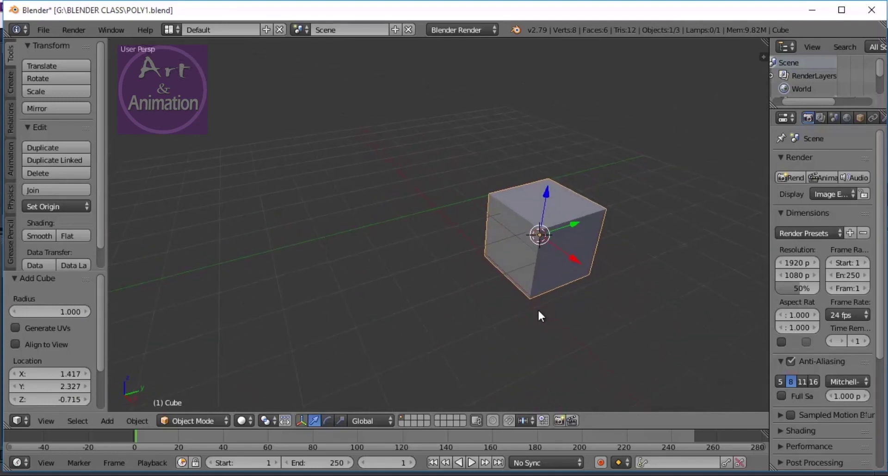
pyautogui.hotkey('alt', 'g')
pyautogui.moveTo(580, 285); pyautogui.dragTo(551, 281, button='middle')
pyautogui.moveTo(603, 318); pyautogui.dragTo(513, 334, button='middle')
pyautogui.scroll(3, 515, 315)
pyautogui.press('Tab')
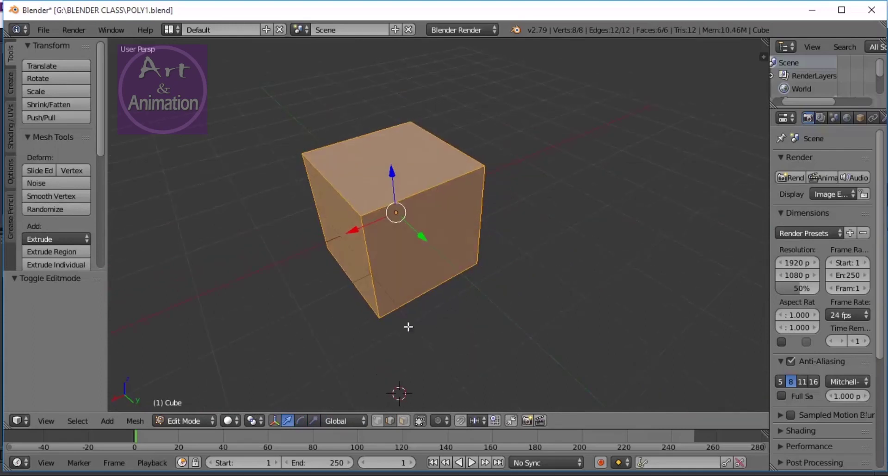
# Deselect all and switch to Edge select mode.
pyautogui.press('a')
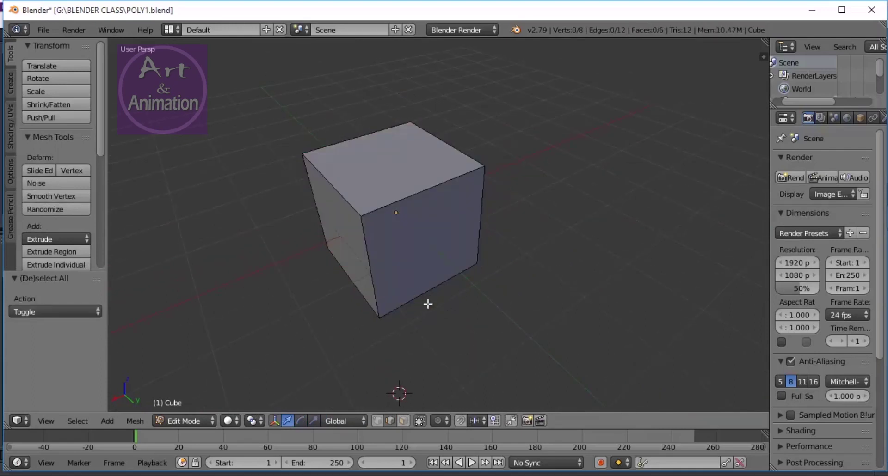
pyautogui.moveTo(454, 338); pyautogui.dragTo(406, 337, button='middle')
pyautogui.press('a')
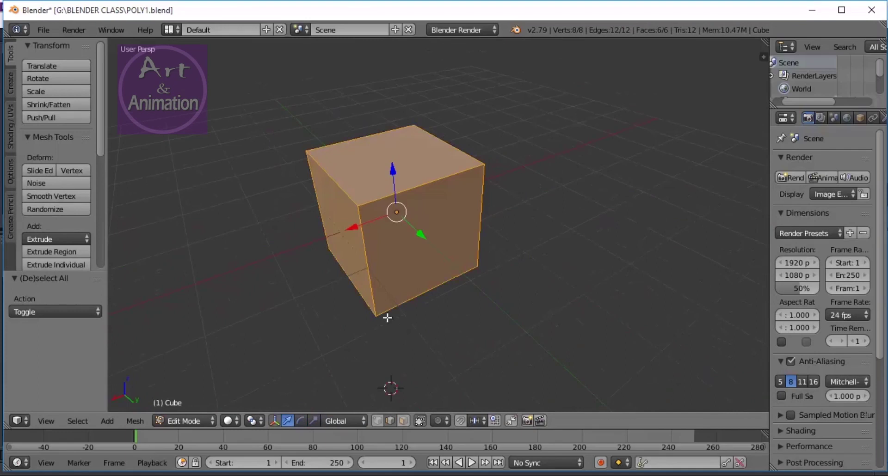
pyautogui.press('a')
pyautogui.scroll(2, 407, 291)
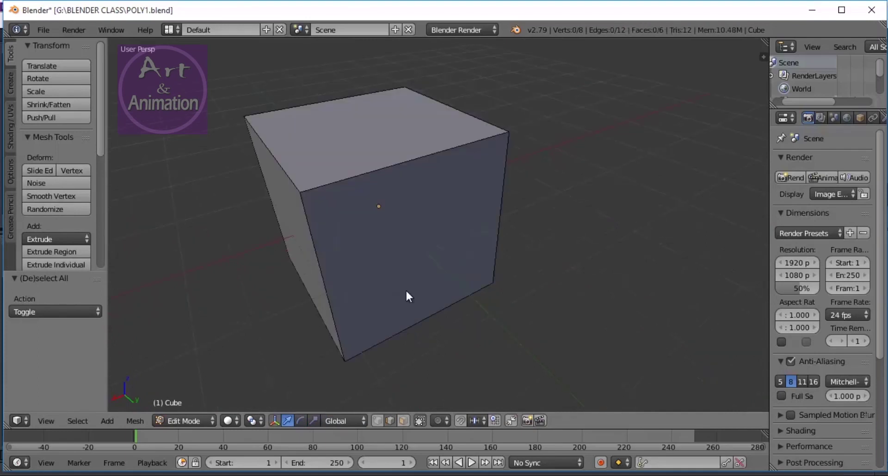
pyautogui.hotkey('ctrl', 'Tab')
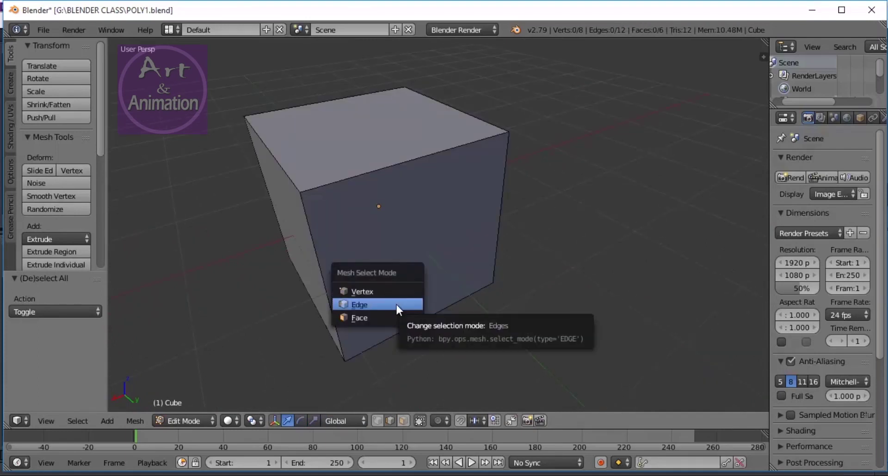
pyautogui.click(396, 305)
# Pick the four edges bordering the cube's top face.
pyautogui.rightClick(393, 165)
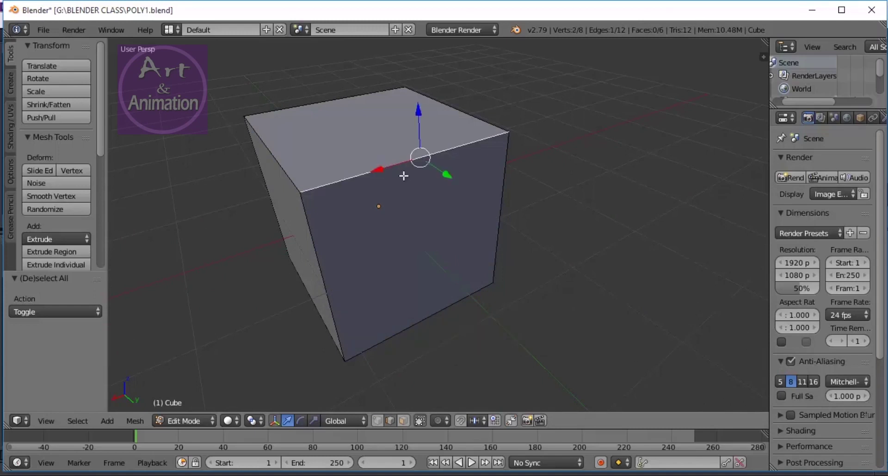
pyautogui.moveTo(555, 362); pyautogui.dragTo(319, 236, button='middle')
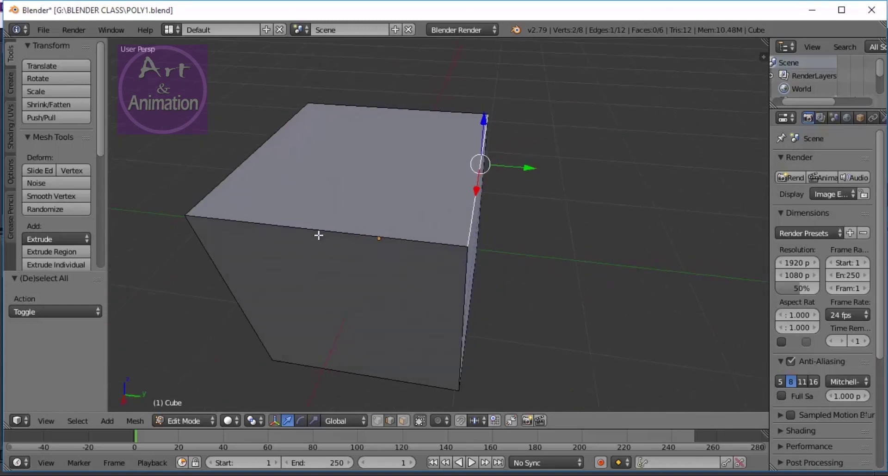
pyautogui.keyDown('shift'); pyautogui.rightClick(324, 230); pyautogui.keyUp('shift')
pyautogui.keyDown('alt'); pyautogui.rightClick(271, 186); pyautogui.keyUp('alt')
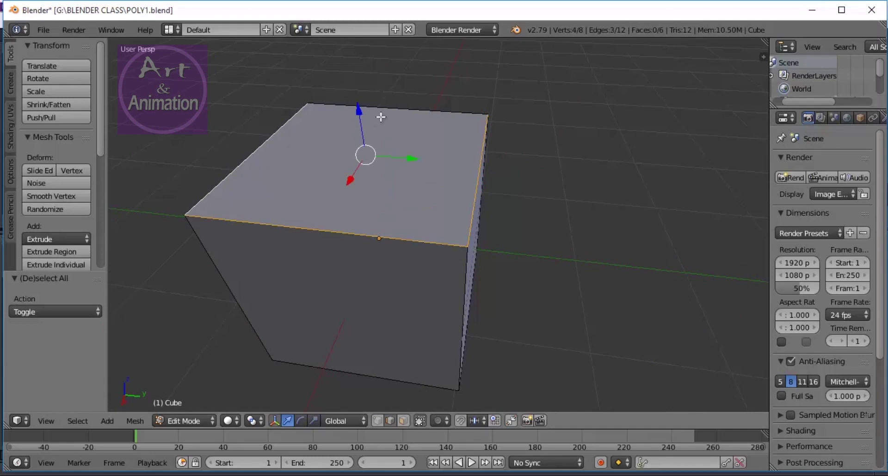
pyautogui.moveTo(636, 282); pyautogui.dragTo(110, 165, button='middle')
pyautogui.moveTo(102, 150); pyautogui.dragTo(101, 255)
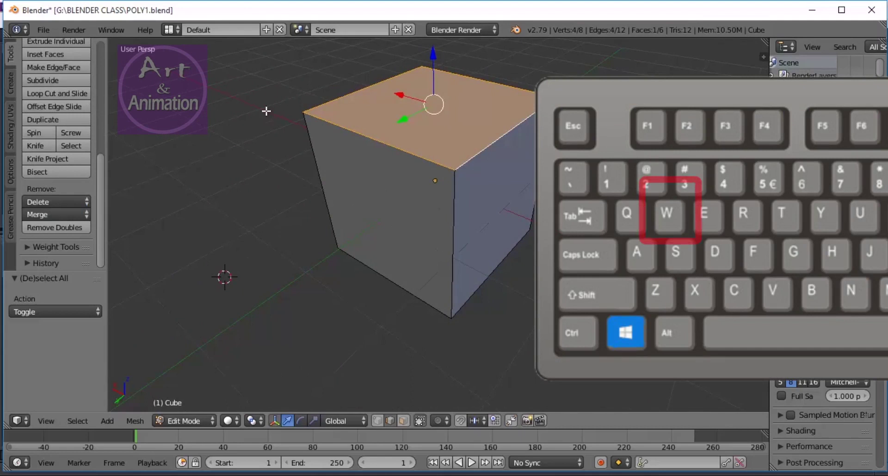
# Bevel the selected top edges with an amount of 0.344.
pyautogui.press('w')
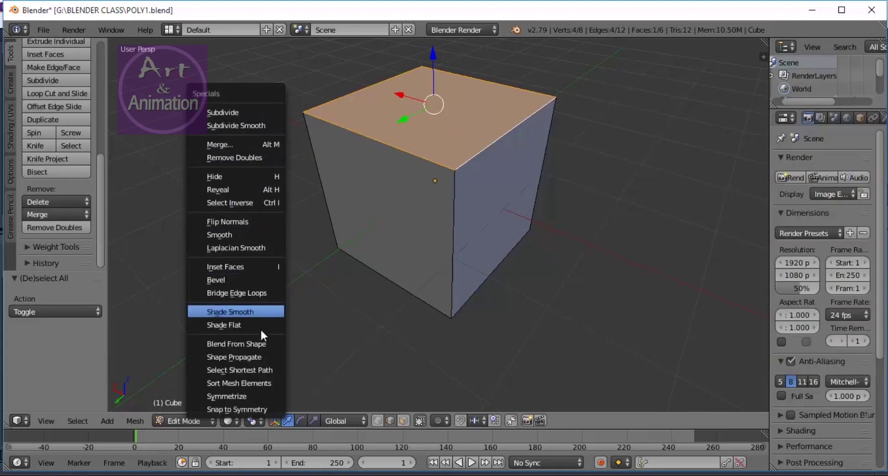
pyautogui.click(241, 281)
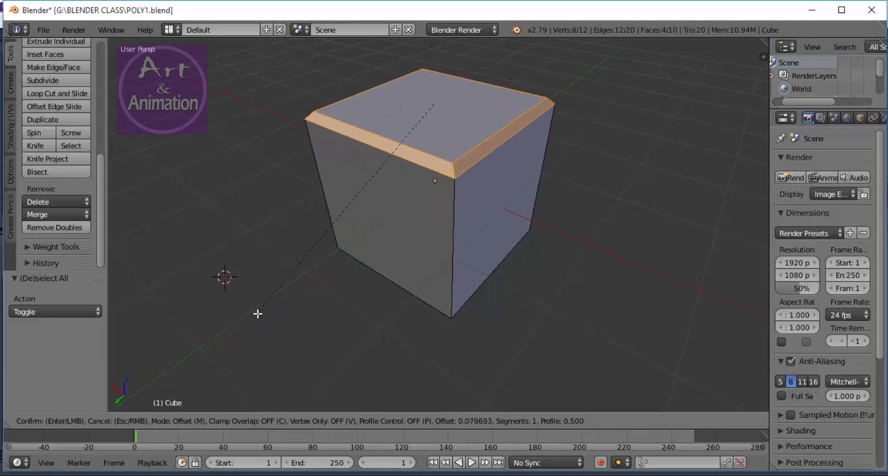
pyautogui.click(262, 315)
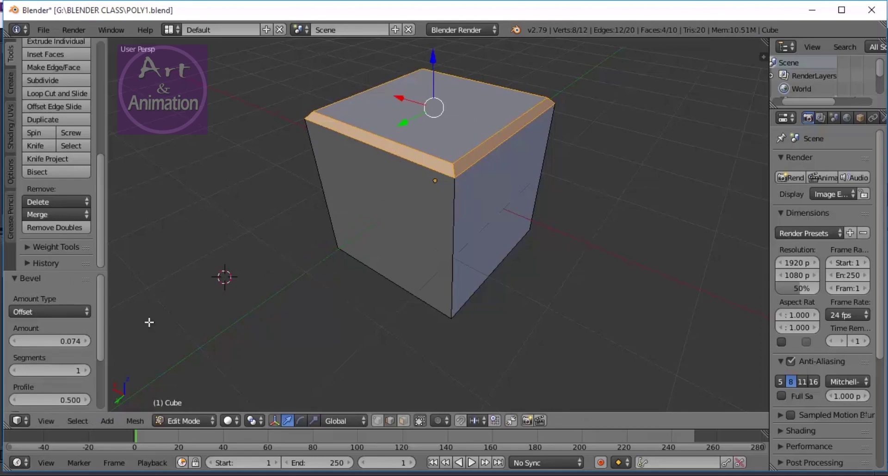
pyautogui.scroll(-2, 100, 336)
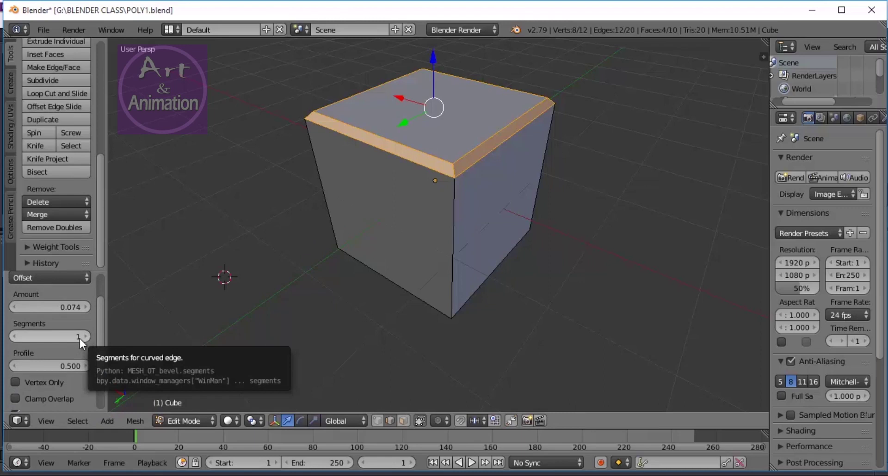
pyautogui.scroll(2, 66, 343)
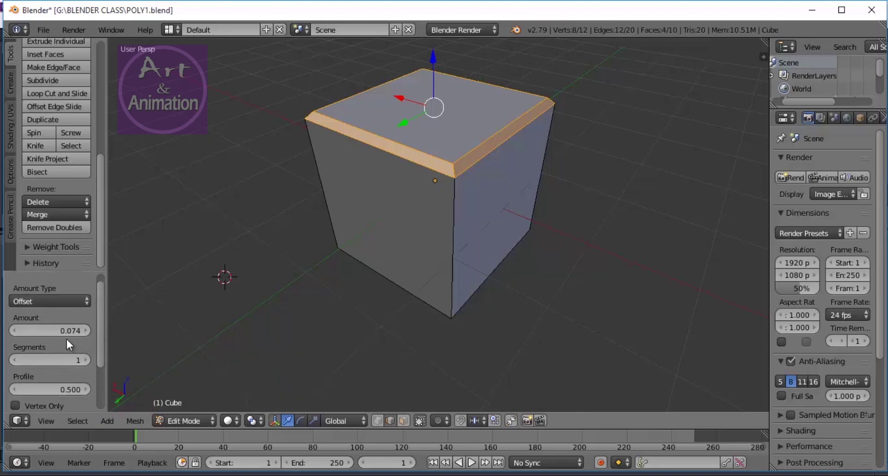
pyautogui.moveTo(49, 332)
pyautogui.mouseDown()
pyautogui.moveTo(103, 332)
pyautogui.moveTo(53, 331)
pyautogui.moveTo(86, 331)
pyautogui.moveTo(57, 337)
pyautogui.moveTo(46, 329)
pyautogui.mouseUp()
# Raise the bevel's segment count to 5.
pyautogui.scroll(-2, 46, 341)
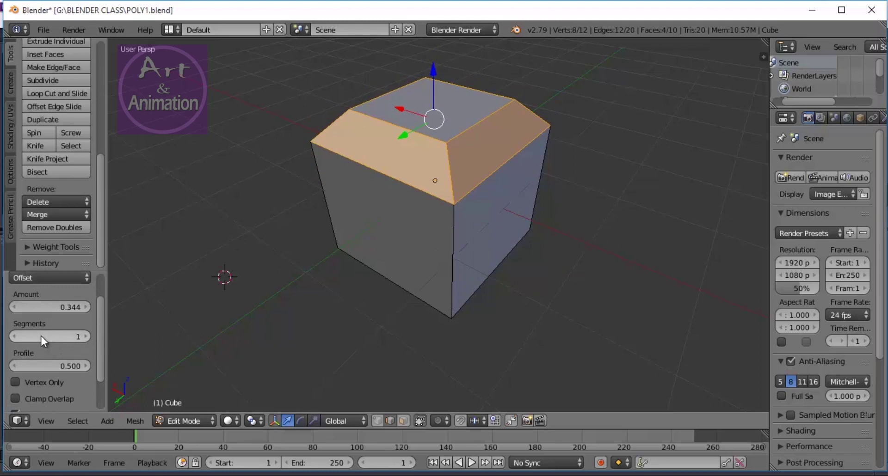
pyautogui.click(87, 337)
pyautogui.click(87, 337)
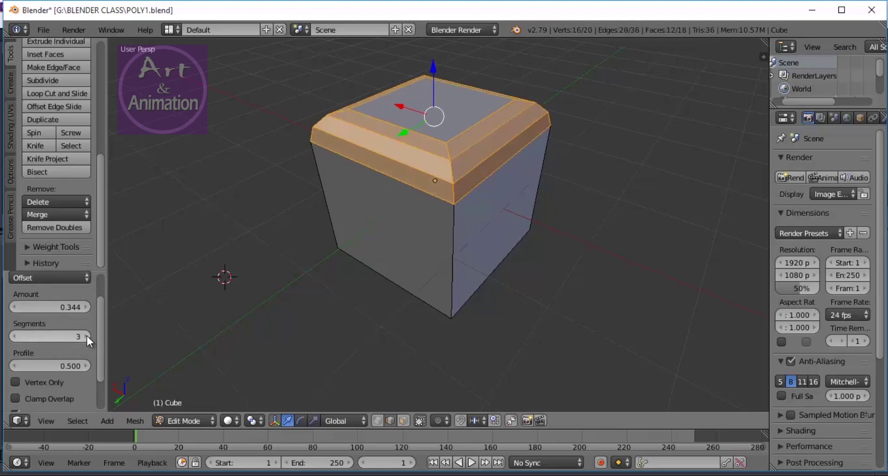
pyautogui.click(87, 337)
pyautogui.click(87, 336)
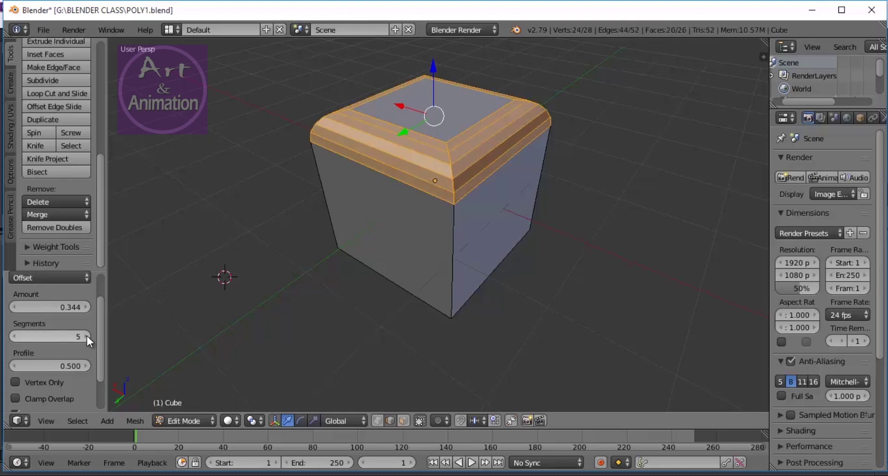
pyautogui.moveTo(246, 322); pyautogui.dragTo(359, 262, button='middle')
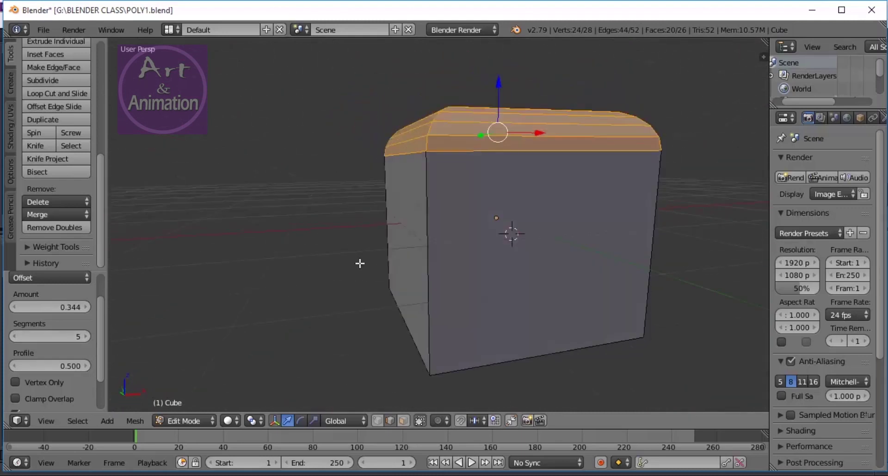
# Bevel the cube's vertical front corner edge and reduce the bevel to 2 segments.
pyautogui.rightClick(445, 281)
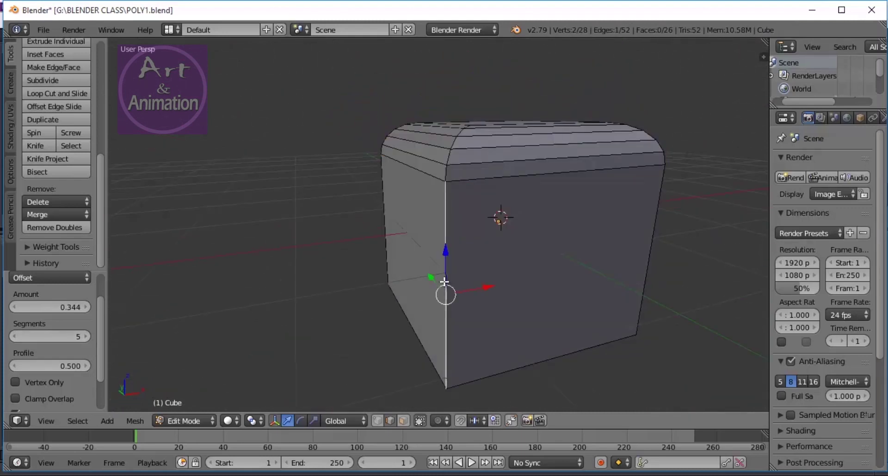
pyautogui.press('w')
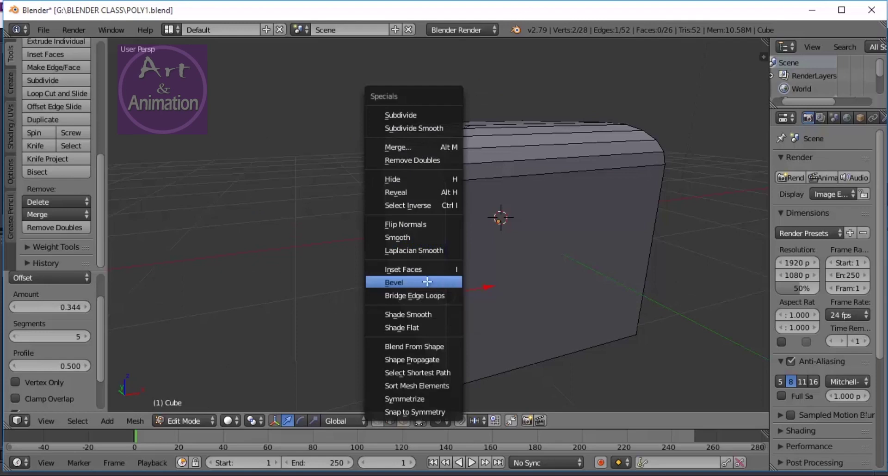
pyautogui.click(444, 282)
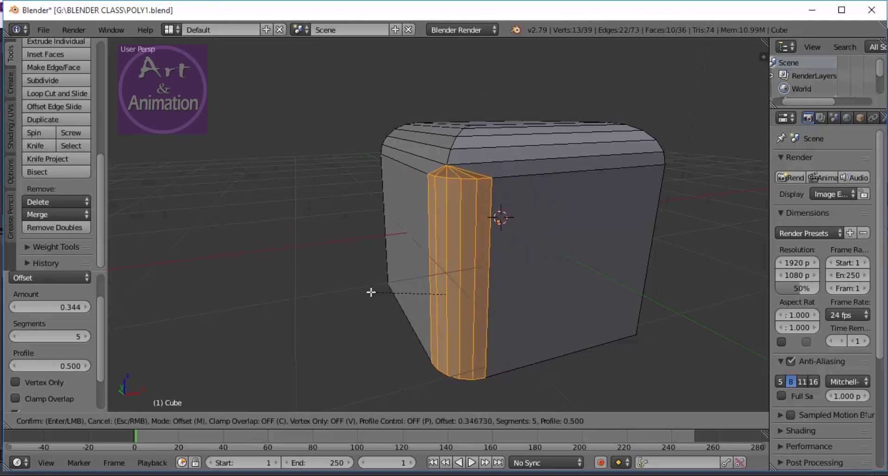
pyautogui.click(393, 292)
pyautogui.moveTo(639, 341); pyautogui.dragTo(661, 350, button='middle')
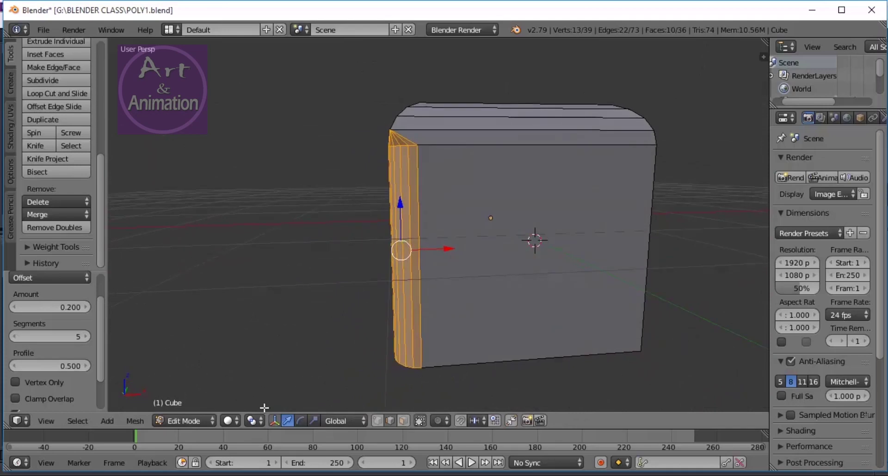
pyautogui.click(14, 337)
pyautogui.click(14, 336)
pyautogui.click(13, 337)
# Re-bevel the selected vertical edge at a 0.166 offset.
pyautogui.moveTo(232, 271); pyautogui.dragTo(420, 240, button='middle')
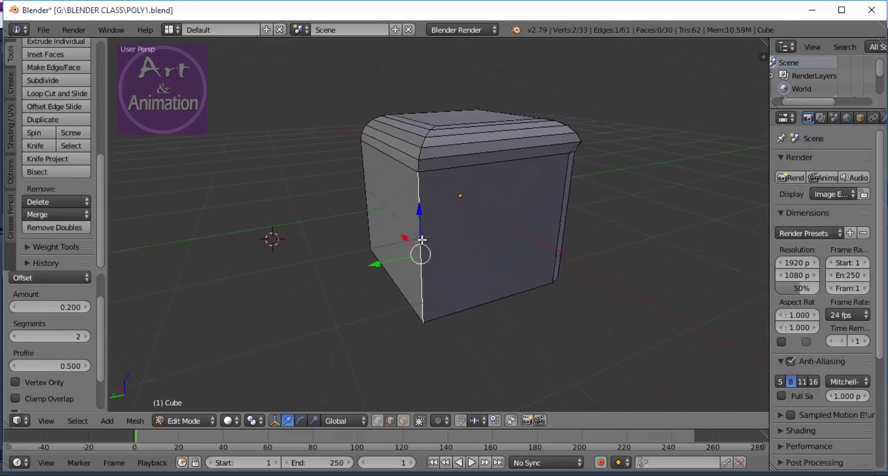
pyautogui.press('w')
pyautogui.click(421, 237)
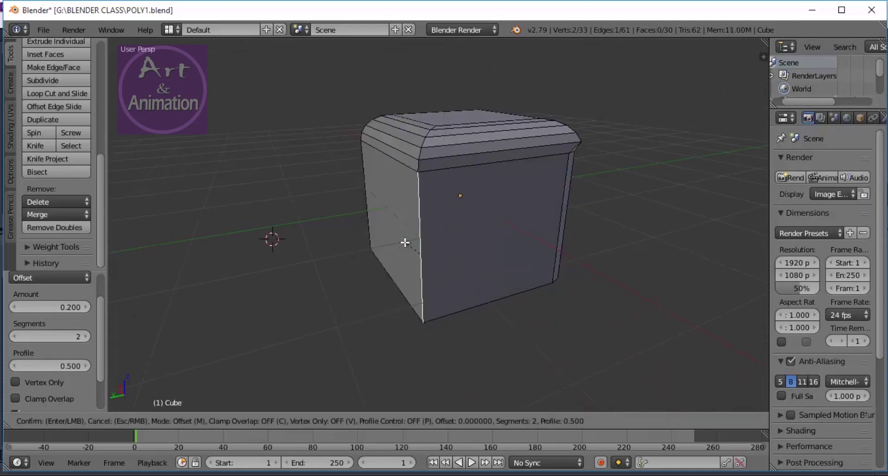
pyautogui.click(377, 245)
pyautogui.moveTo(377, 244); pyautogui.dragTo(358, 272, button='middle')
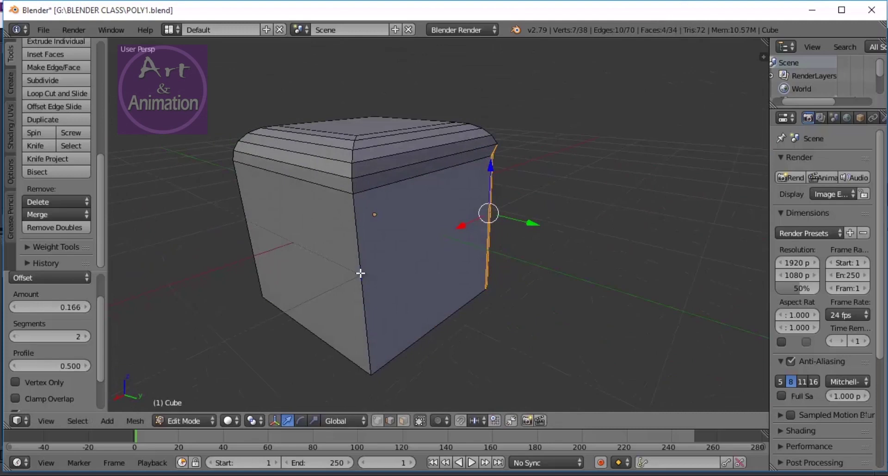
# Add the left vertical edge and bevel both vertical edges at a wider 0.190 offset.
pyautogui.keyDown('shift'); pyautogui.rightClick(245, 217); pyautogui.keyUp('shift')
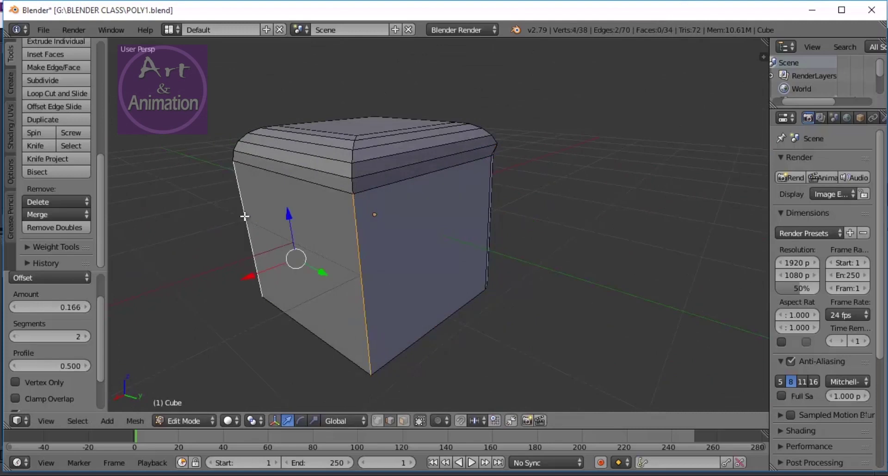
pyautogui.press('w')
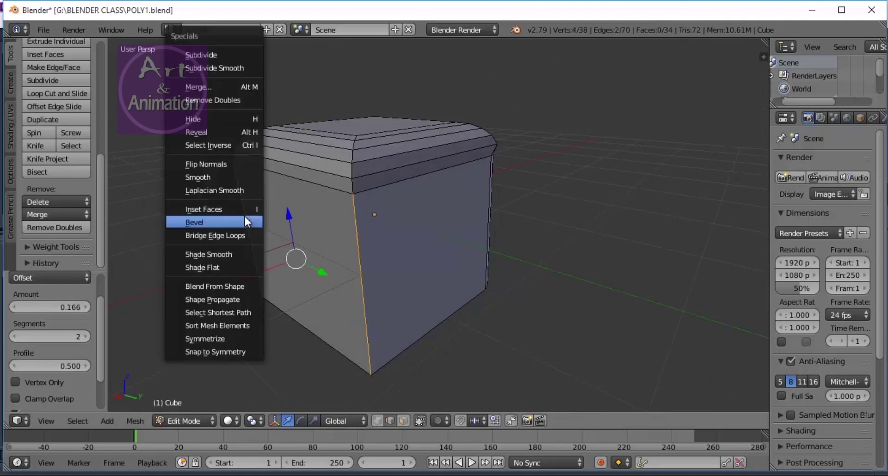
pyautogui.click(229, 221)
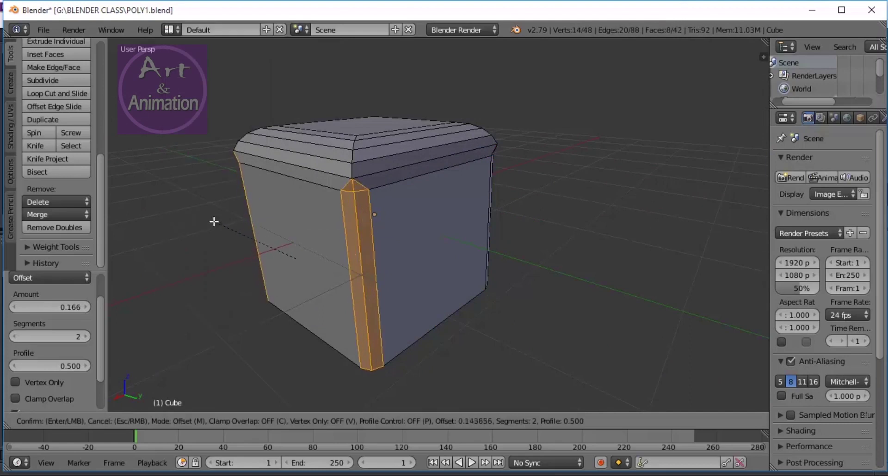
pyautogui.click(214, 220)
pyautogui.moveTo(214, 220); pyautogui.dragTo(436, 295, button='middle')
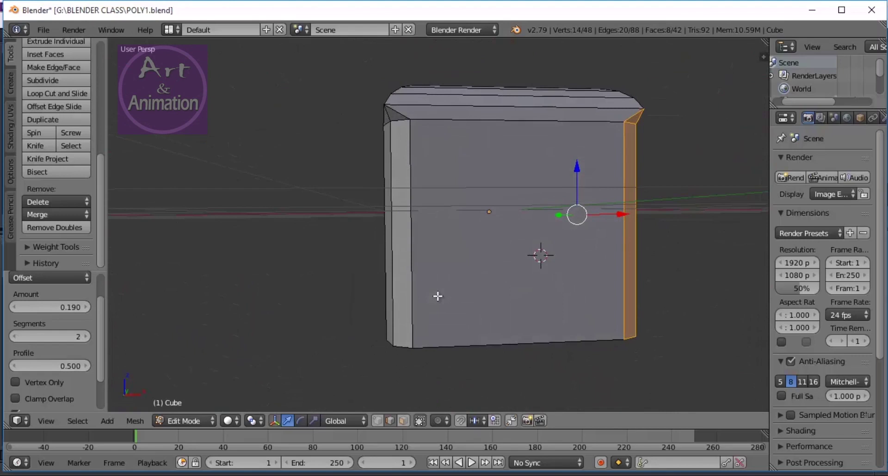
pyautogui.hotkey('ctrl', 'Tab')
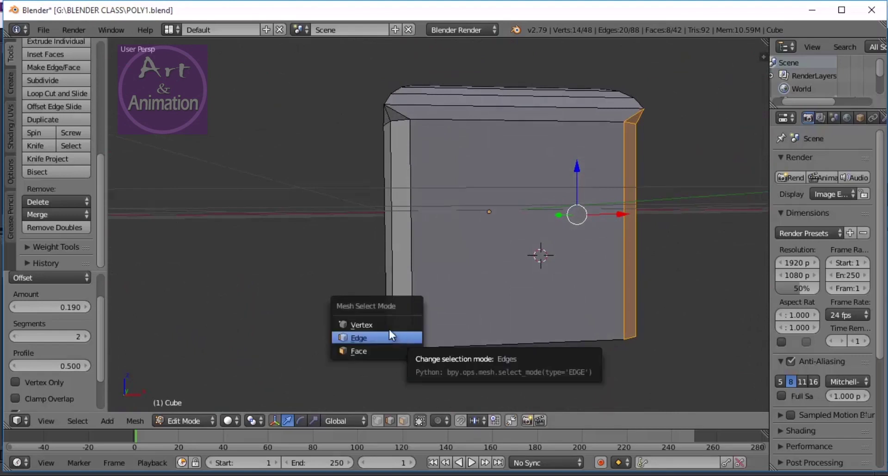
# In face select mode, select the cube's front face and start an Inset Faces operation.
pyautogui.click(388, 353)
pyautogui.moveTo(534, 236); pyautogui.dragTo(517, 291, button='middle')
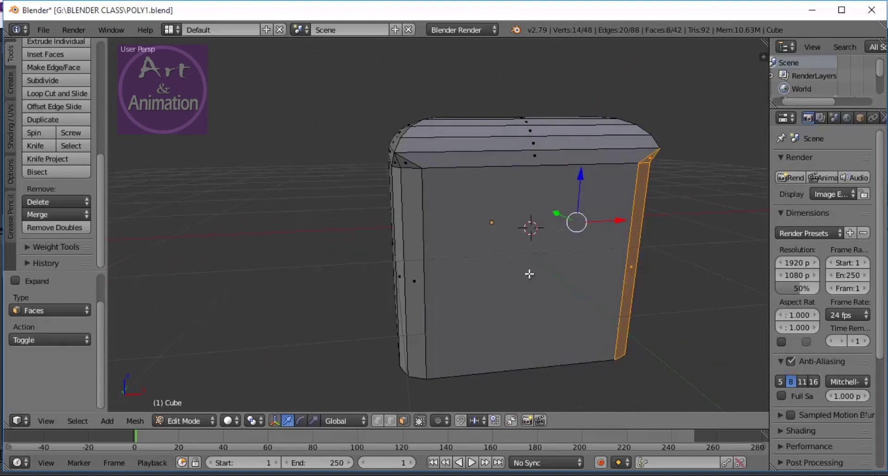
pyautogui.click(529, 274)
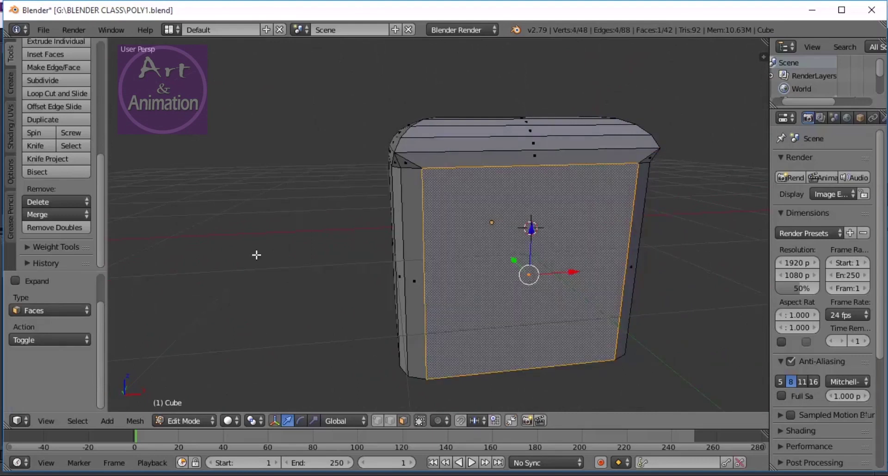
pyautogui.moveTo(100, 220); pyautogui.dragTo(104, 174)
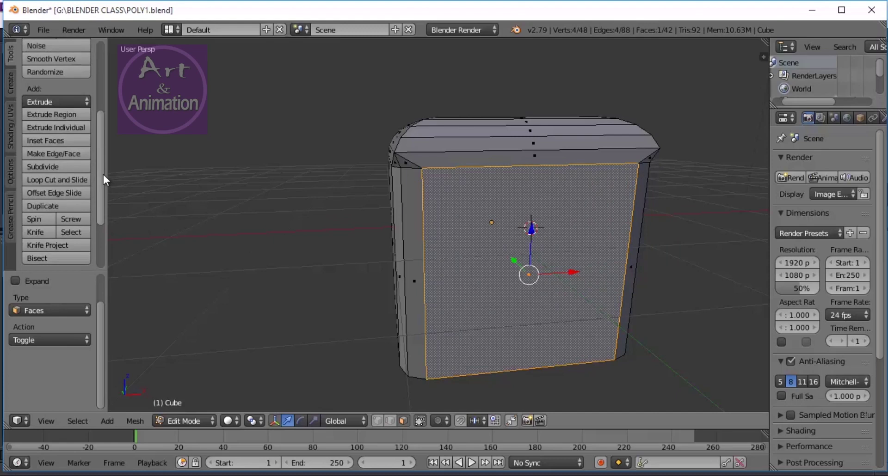
pyautogui.scroll(-1, 104, 174)
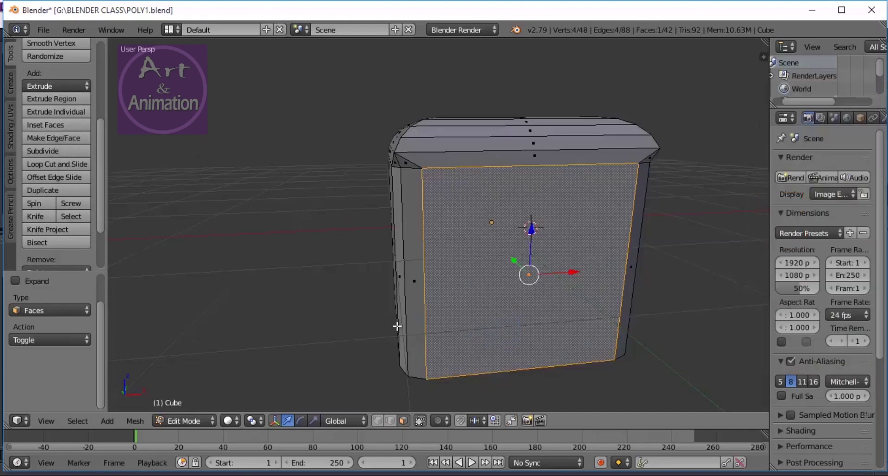
pyautogui.press('i')
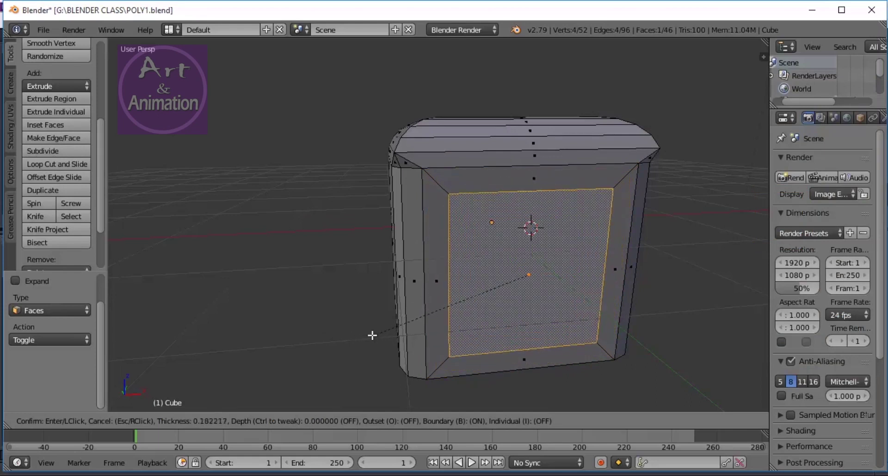
# Confirm the 0.198 inset and extrude the inset face outward 1.665 into a box.
pyautogui.click(377, 333)
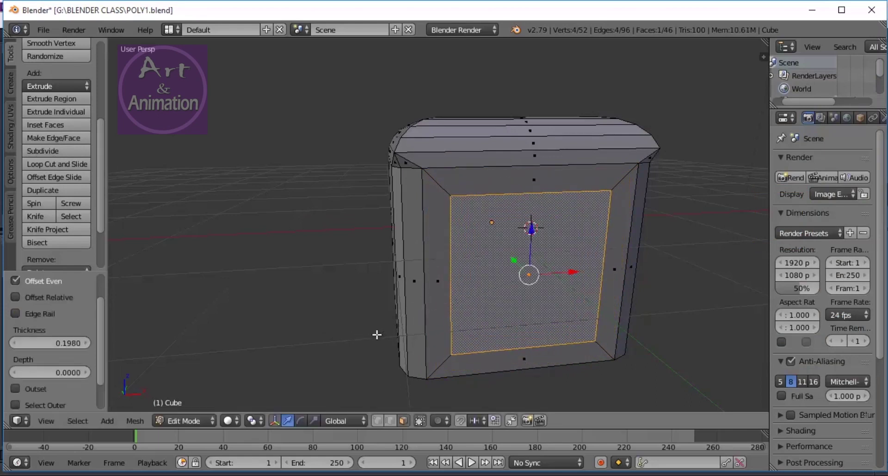
pyautogui.moveTo(652, 333); pyautogui.dragTo(700, 318, button='middle')
pyautogui.scroll(-3, 648, 339)
pyautogui.moveTo(618, 341); pyautogui.dragTo(491, 268, button='middle')
pyautogui.press('e')
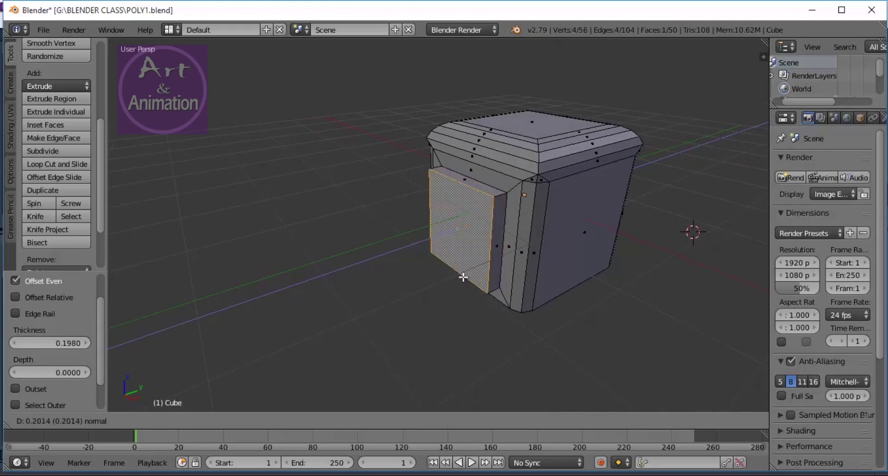
pyautogui.click(369, 306)
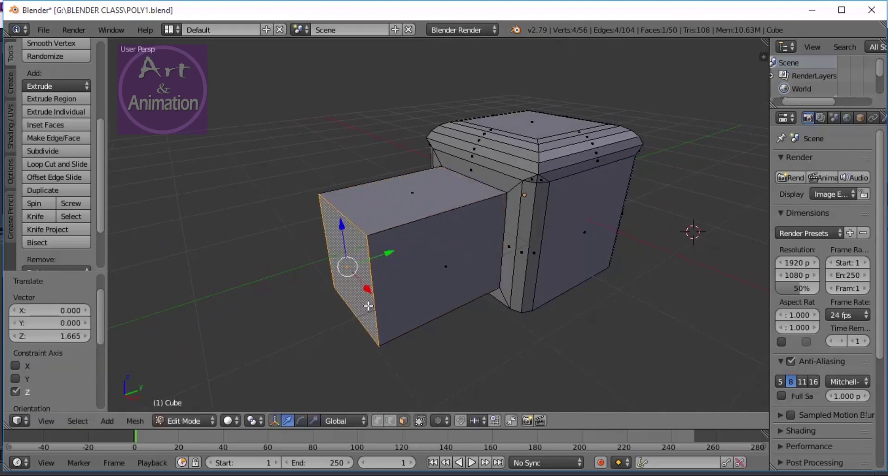
# Inset the box's end face by 0.2097 and extrude it 1.214 into a narrower box.
pyautogui.press('i')
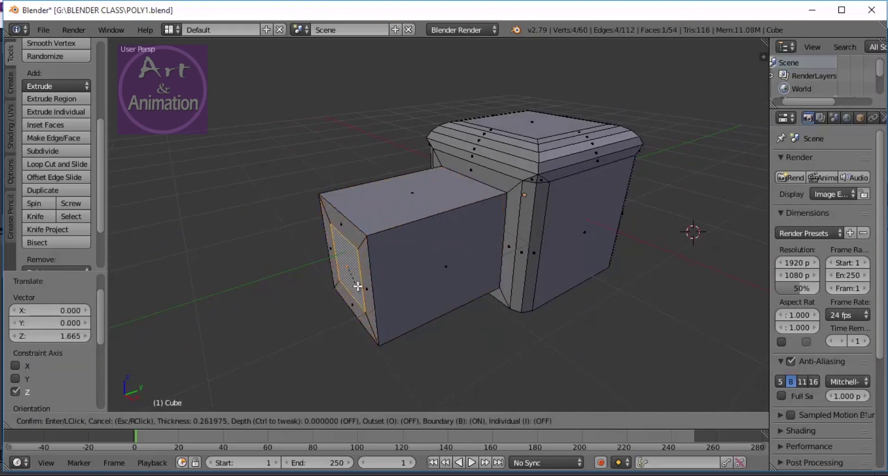
pyautogui.click(360, 289)
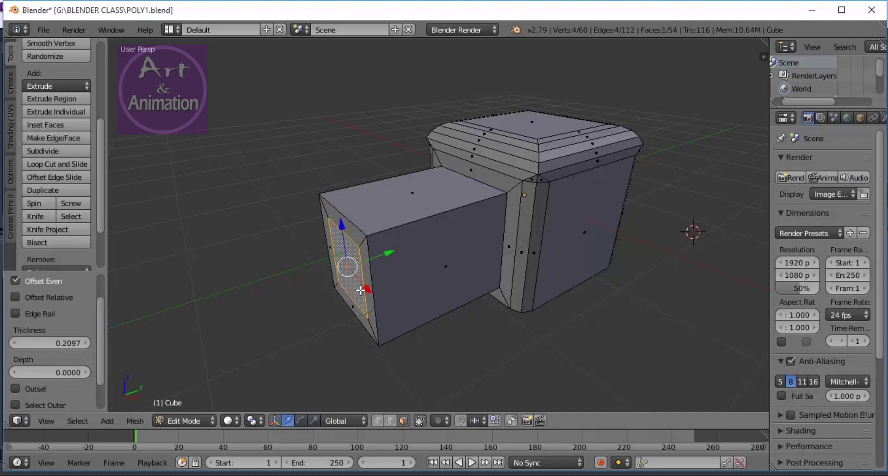
pyautogui.press('e')
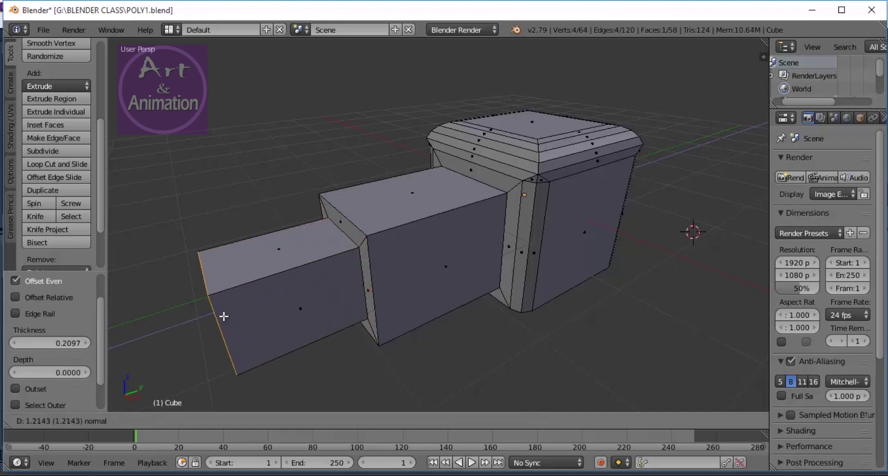
pyautogui.click(224, 316)
pyautogui.moveTo(224, 316); pyautogui.dragTo(257, 283, button='middle')
pyautogui.hotkey('ctrl', 'Tab')
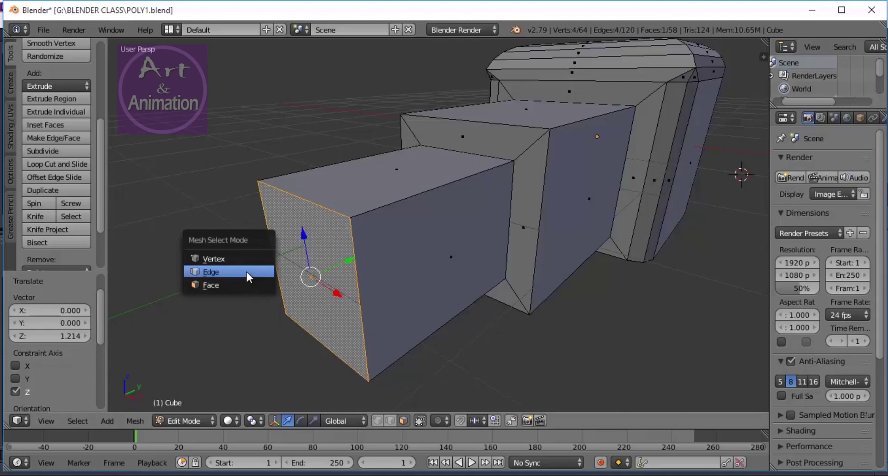
# Select the narrower box's top, bottom, left and right end-face edges and bevel them at 0.085.
pyautogui.click(246, 272)
pyautogui.rightClick(313, 202)
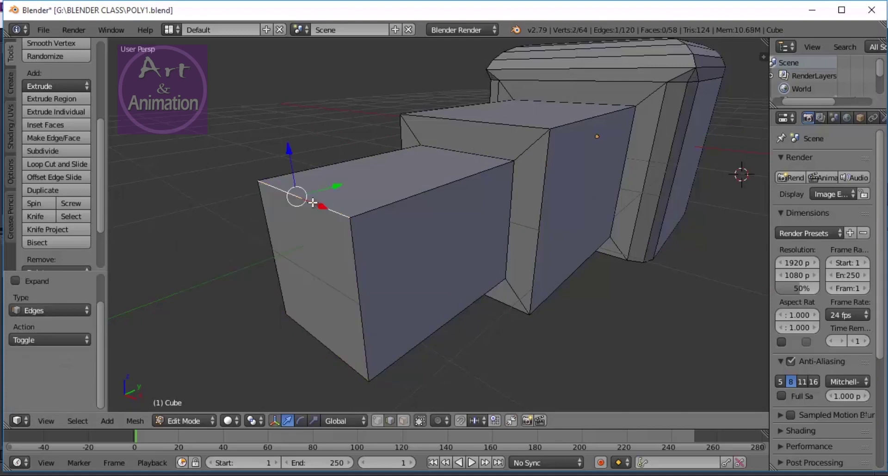
pyautogui.keyDown('shift'); pyautogui.rightClick(355, 264); pyautogui.keyUp('shift')
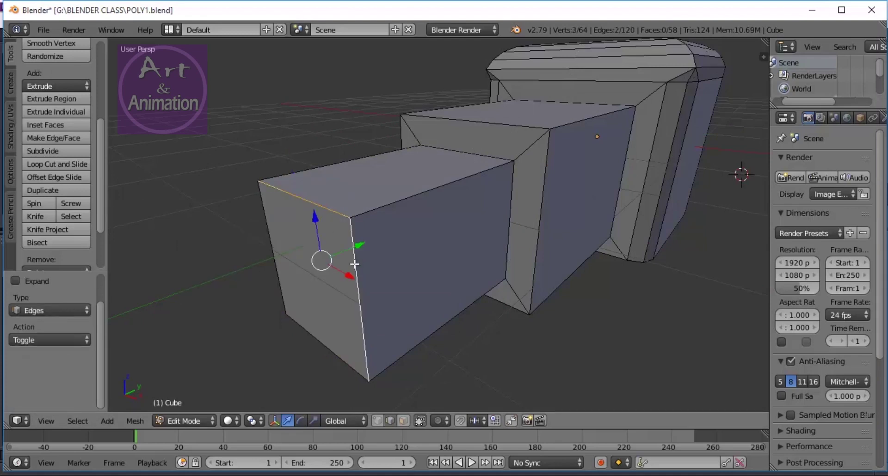
pyautogui.keyDown('shift'); pyautogui.rightClick(328, 350); pyautogui.keyUp('shift')
pyautogui.keyDown('shift'); pyautogui.rightClick(282, 294); pyautogui.keyUp('shift')
pyautogui.press('w')
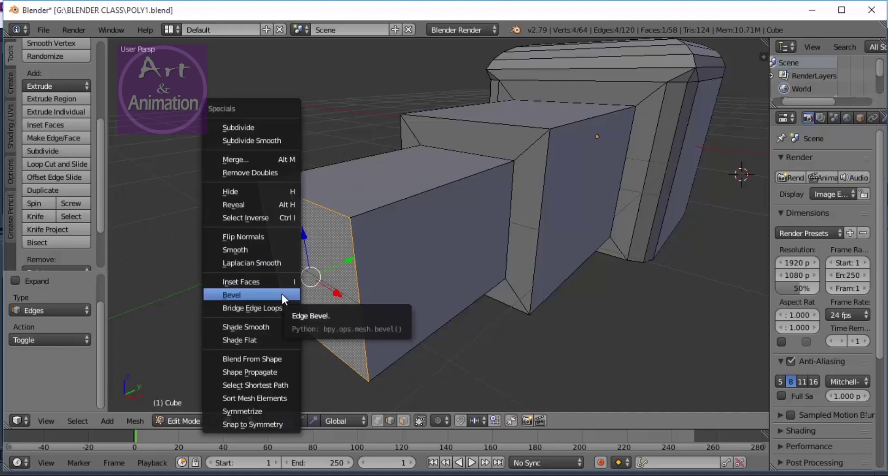
pyautogui.click(282, 294)
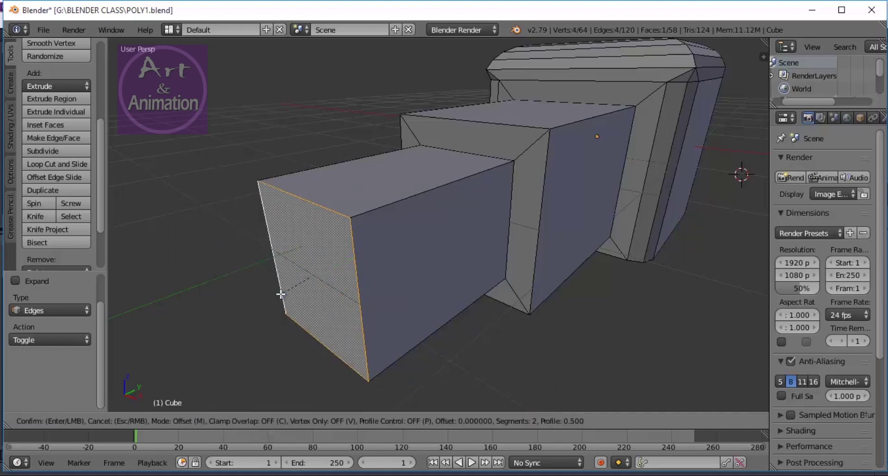
pyautogui.click(263, 300)
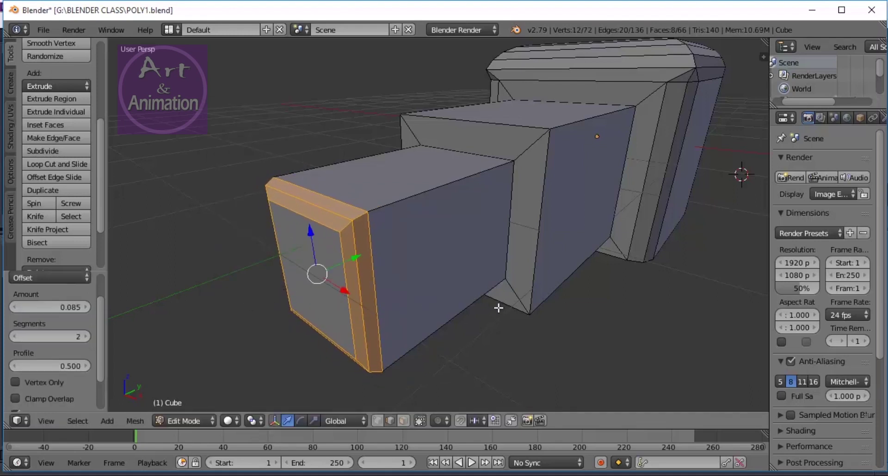
pyautogui.scroll(-4, 498, 308)
pyautogui.moveTo(624, 314); pyautogui.dragTo(537, 310, button='middle')
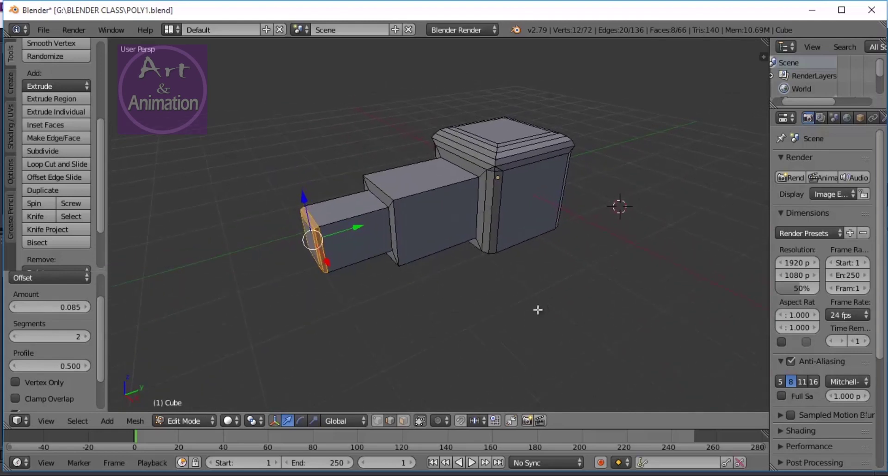
pyautogui.scroll(2, 537, 309)
pyautogui.scroll(3, 509, 323)
pyautogui.scroll(-3, 465, 326)
pyautogui.moveTo(466, 325); pyautogui.dragTo(361, 353, button='middle')
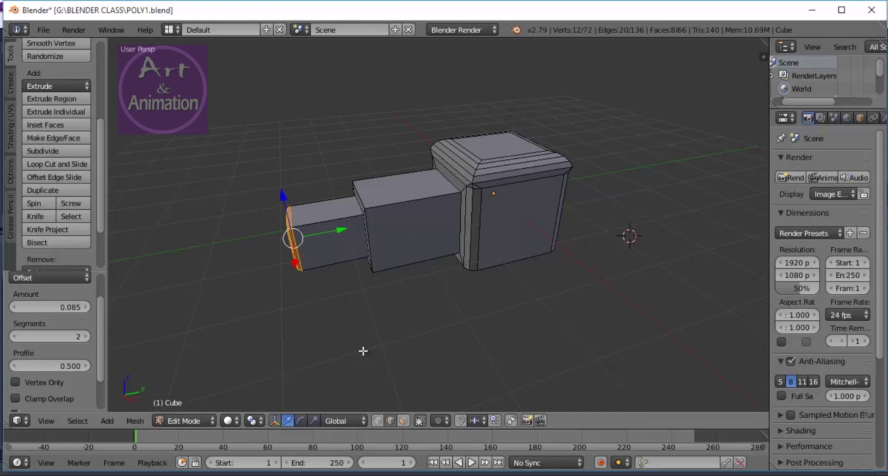
pyautogui.moveTo(365, 314); pyautogui.dragTo(375, 334, button='middle')
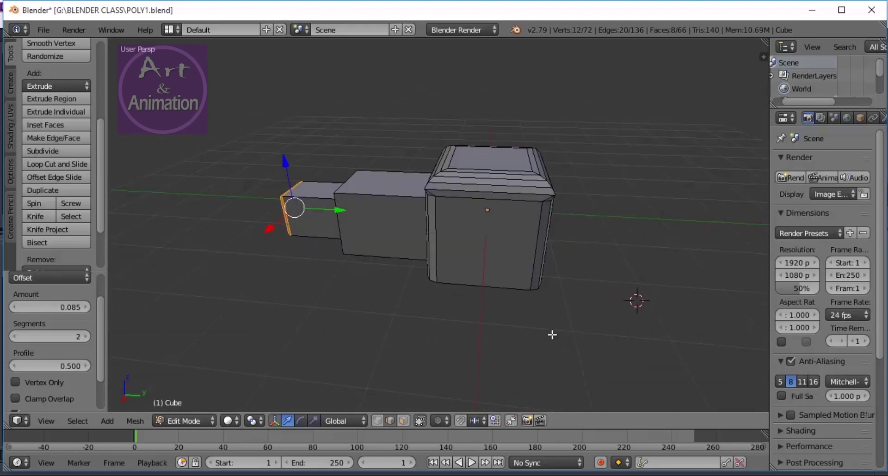
pyautogui.moveTo(533, 347); pyautogui.dragTo(569, 344, button='middle')
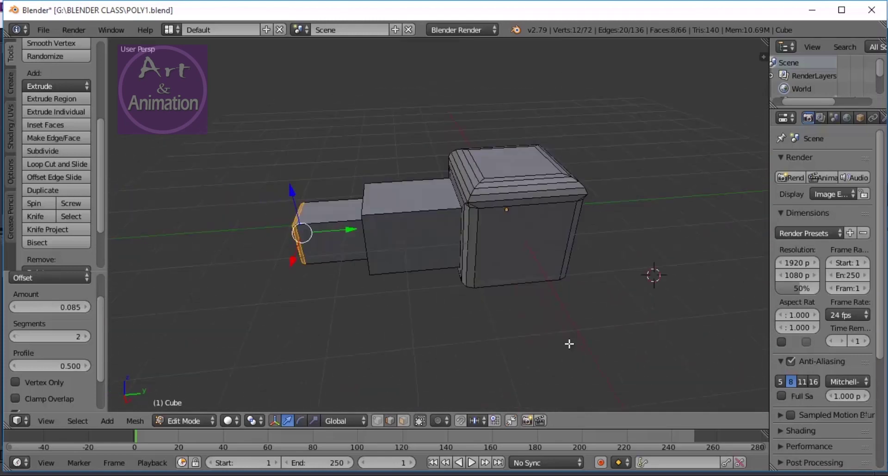